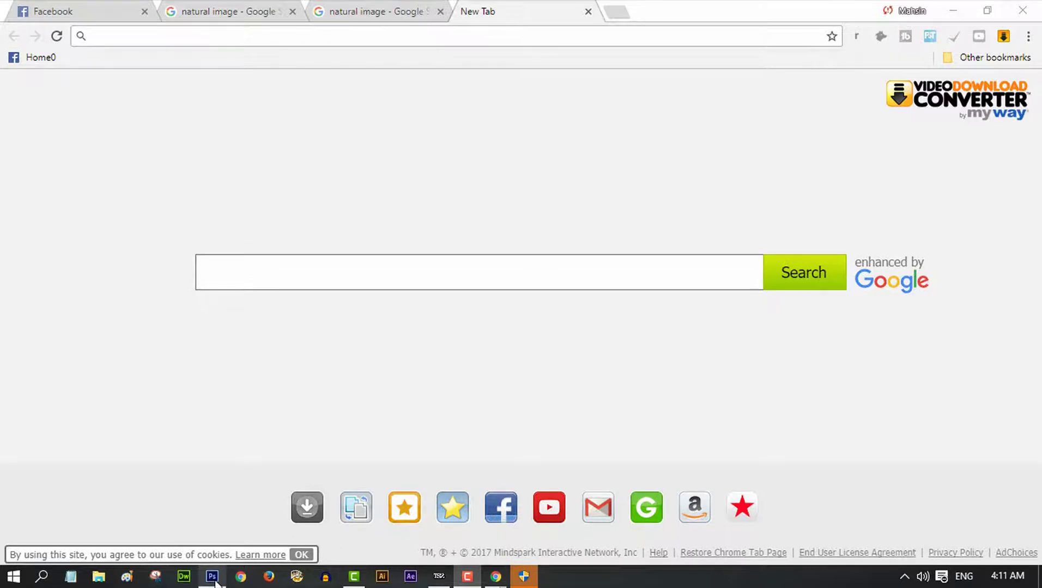
Step: Switch from the Chrome new tab page to Photoshop via its taskbar icon
left_click(213, 578)
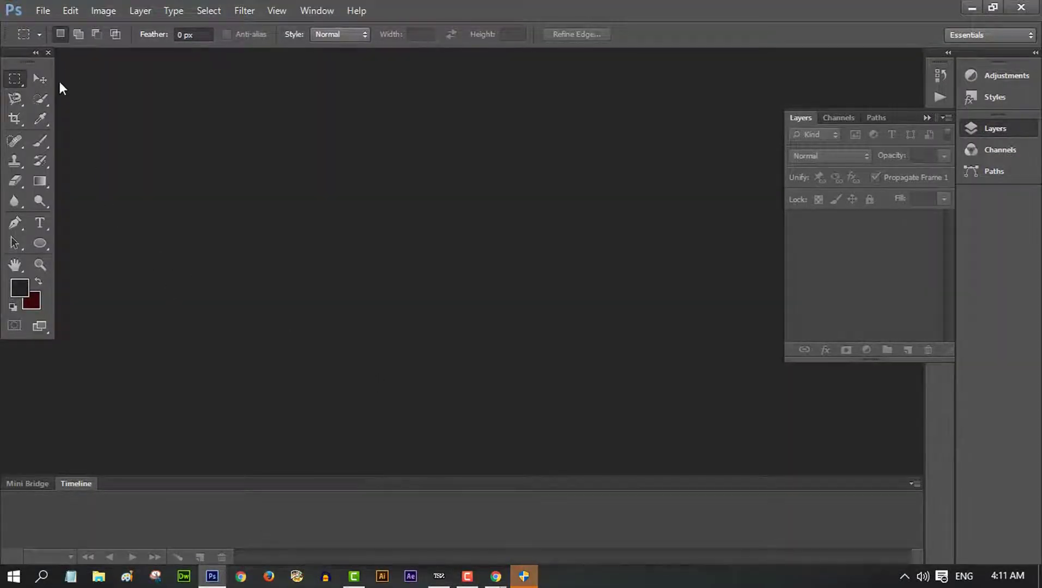
Step: Create a white 1200×720 px, 300 ppi, RGB 16-bit document and view it at 50%
left_click(42, 11)
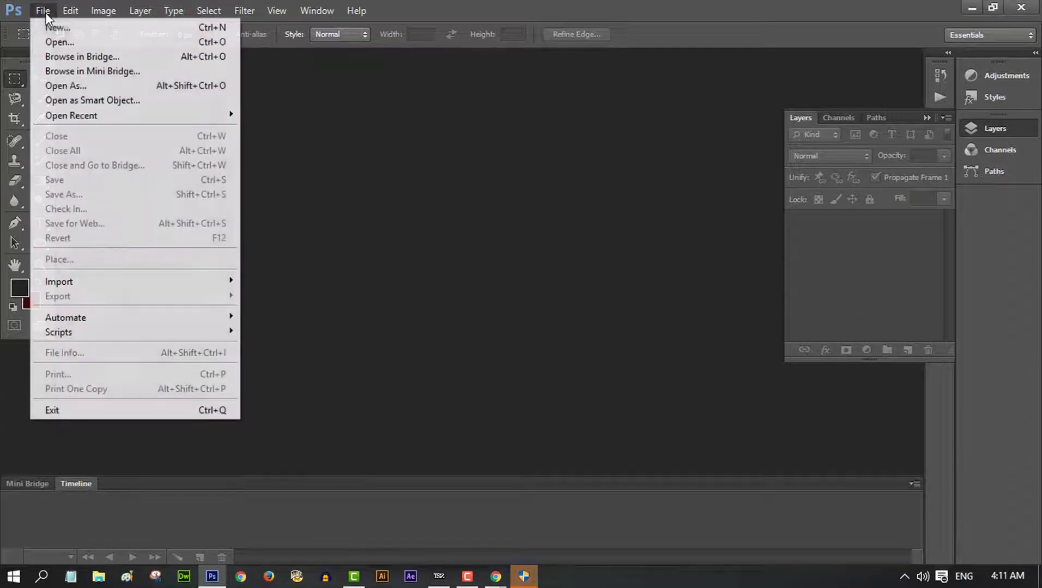
key("Escape")
key("ctrl+n")
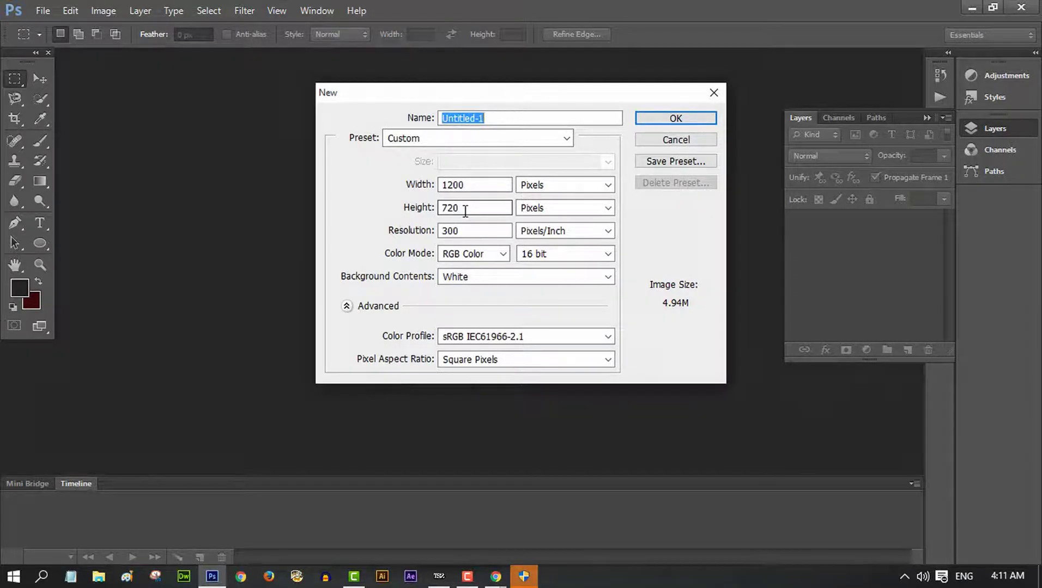
left_click(674, 124)
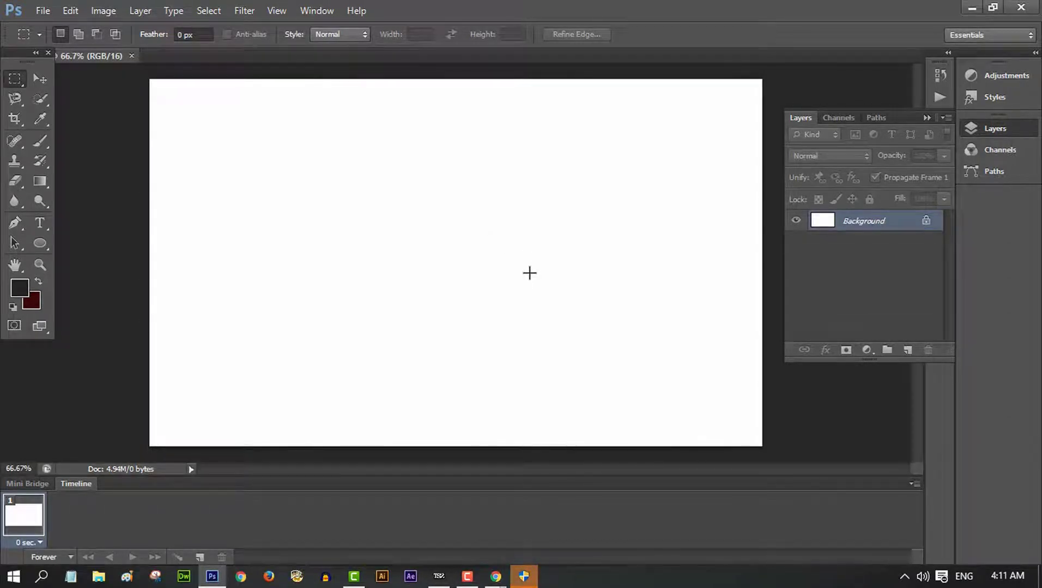
key("ctrl+minus")
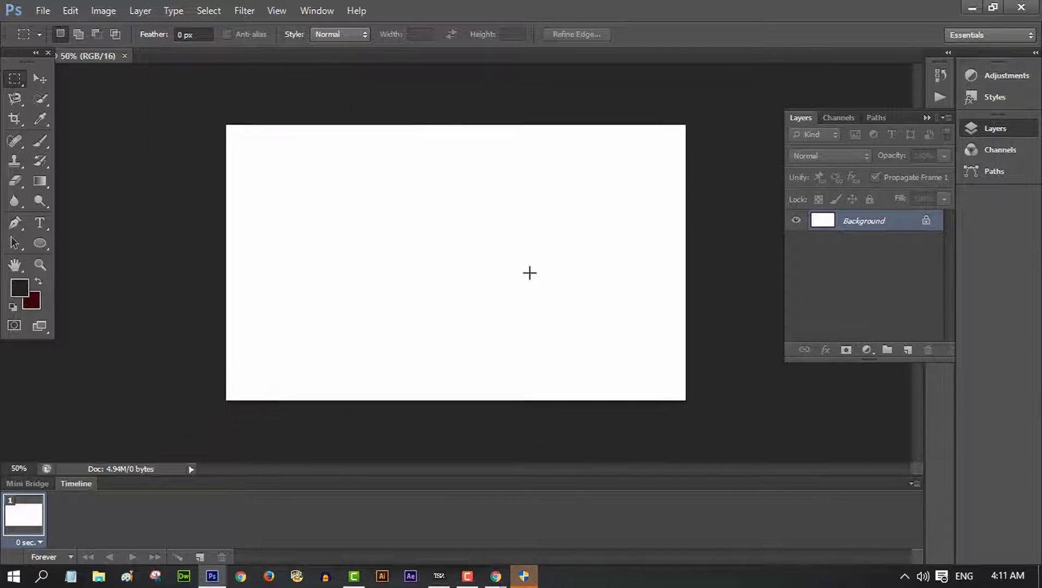
key("ctrl+plus")
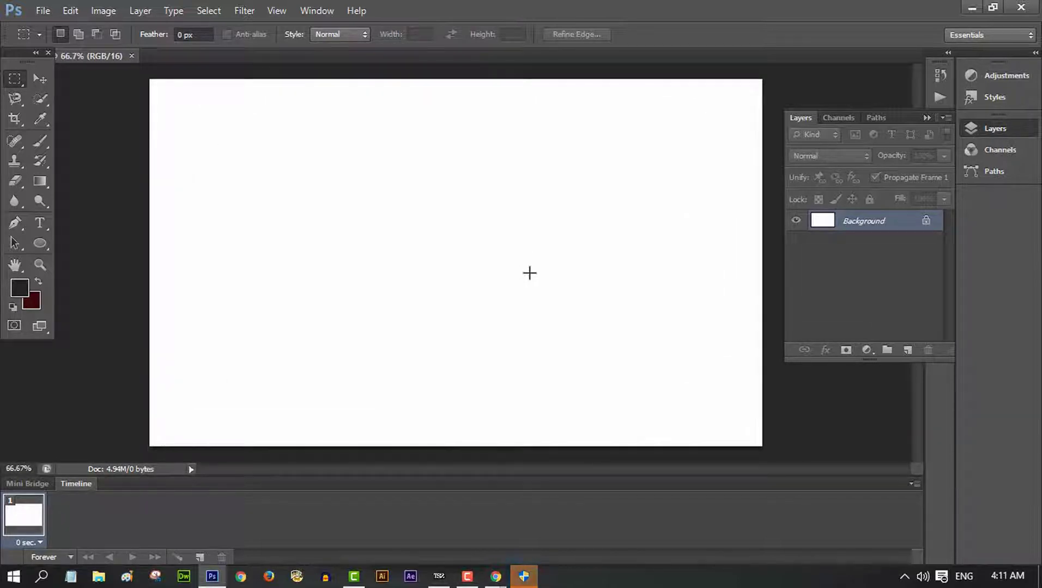
key("ctrl+minus")
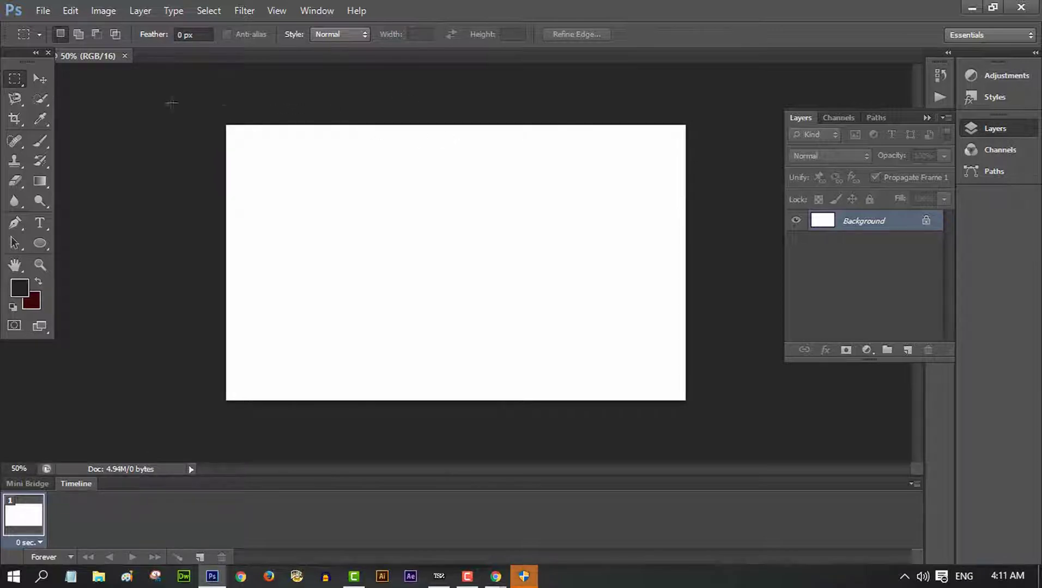
left_click(42, 12)
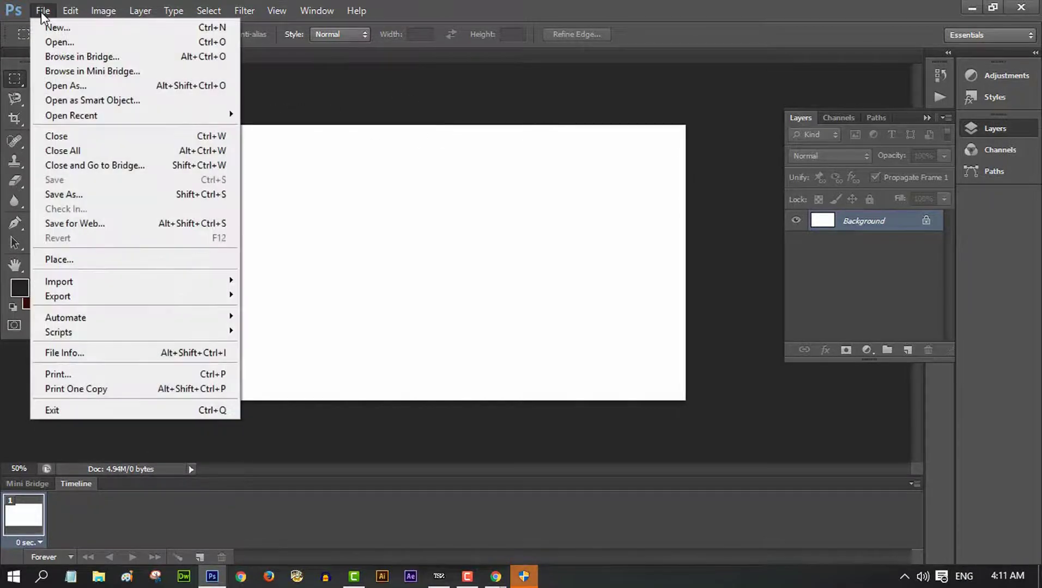
Step: Open the portrait image spcial.jpg
left_click(58, 42)
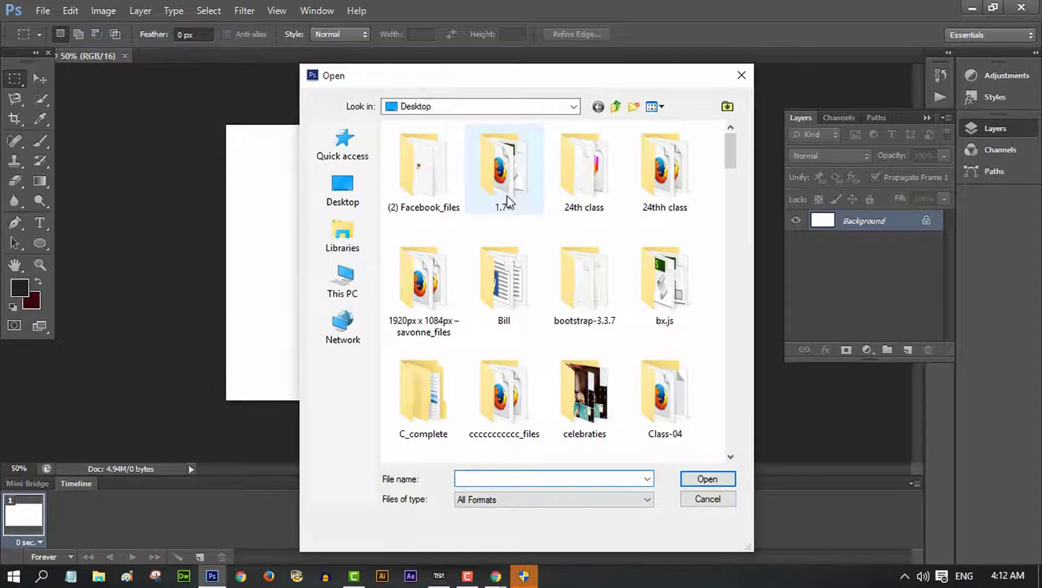
scroll(508, 197, "down", 5)
scroll(507, 197, "down", 10)
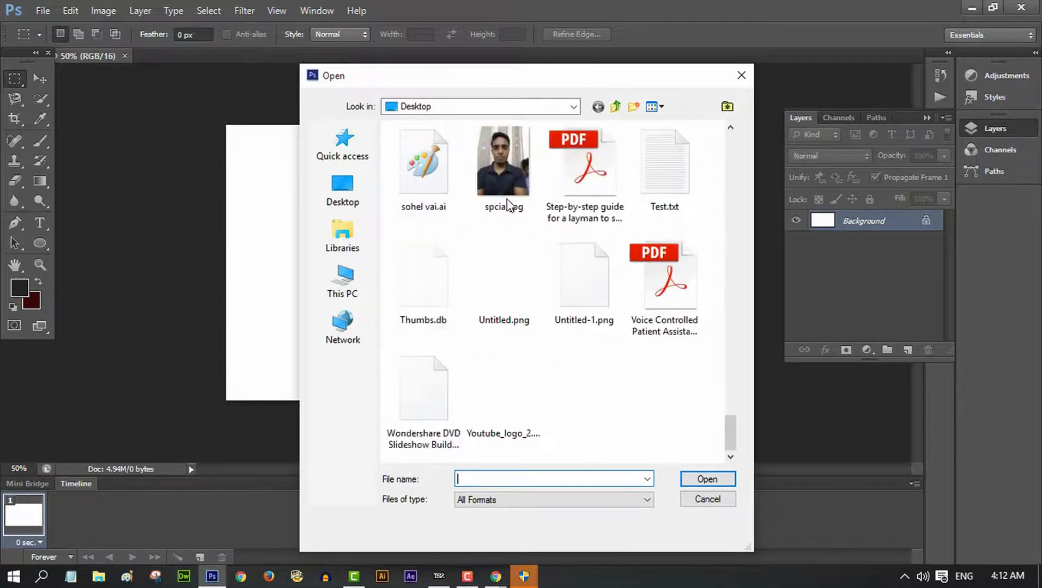
left_click(504, 164)
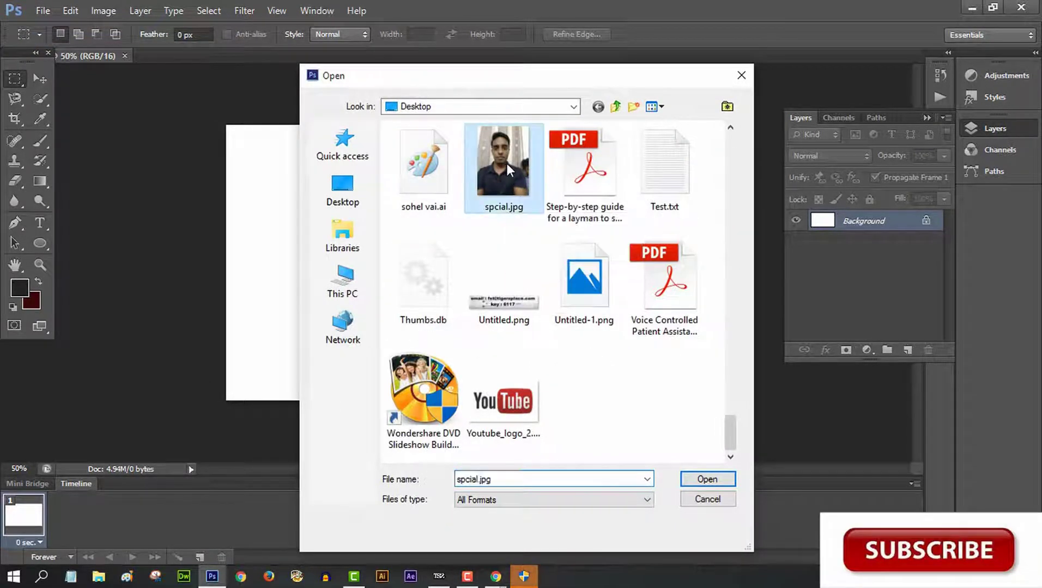
left_click(700, 479)
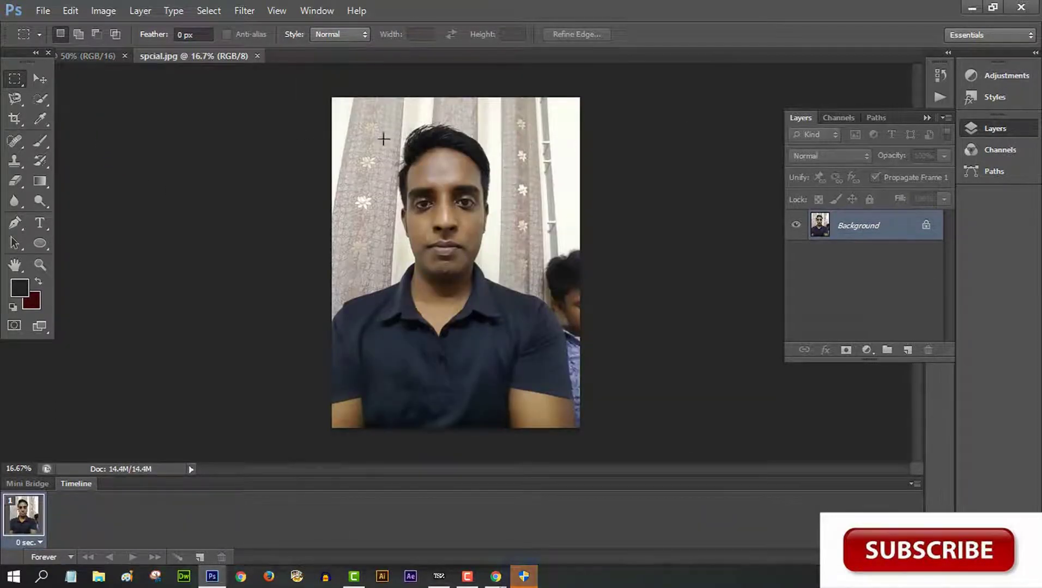
Step: Convert the locked Background layer into an editable Layer 0
right_click(869, 228)
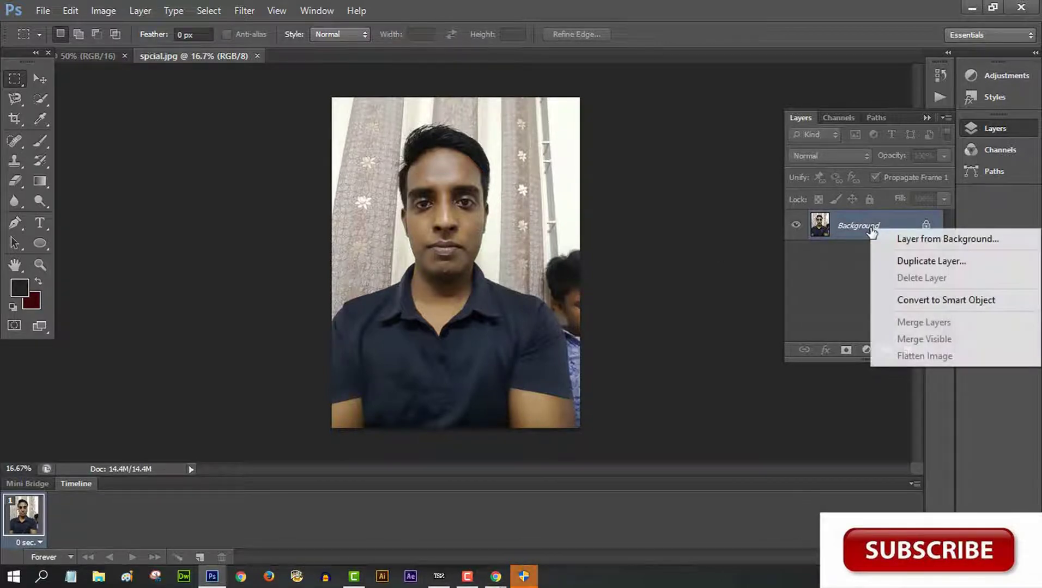
left_click(911, 240)
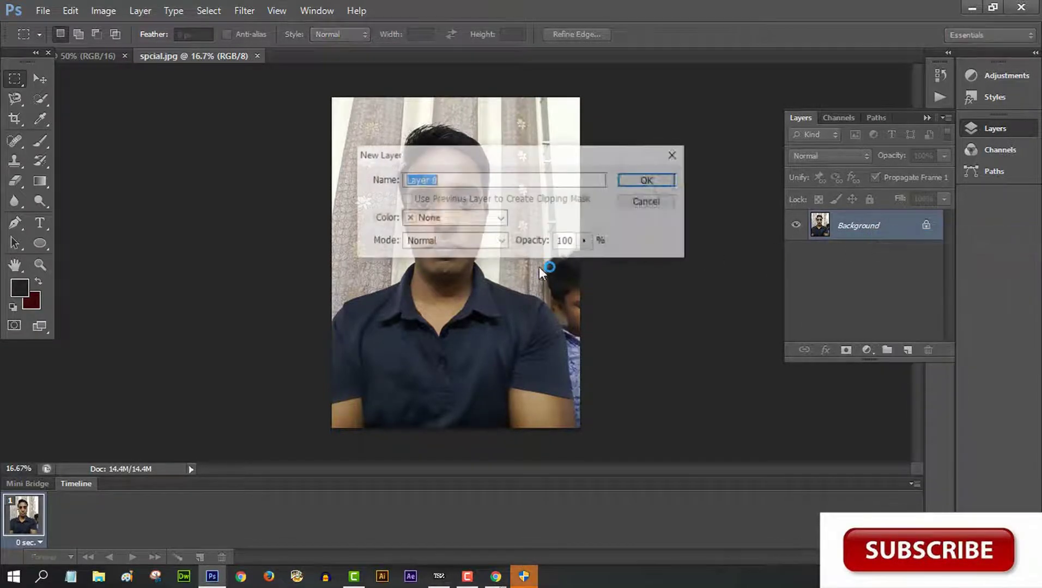
left_click(656, 185)
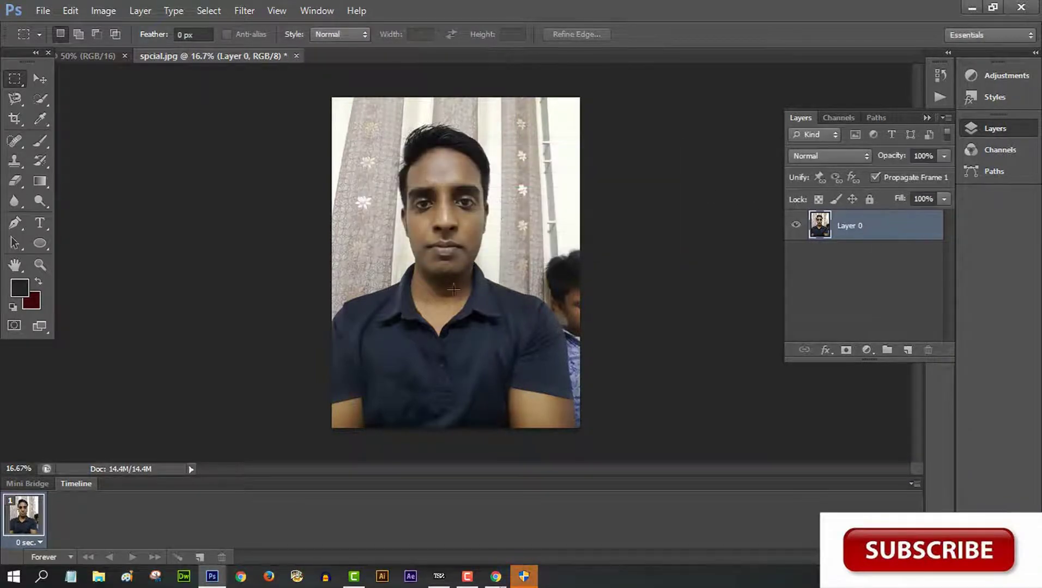
Step: Trace the man's hair, face and shoulders with the Magnetic Lasso and close the outline
left_click(14, 100)
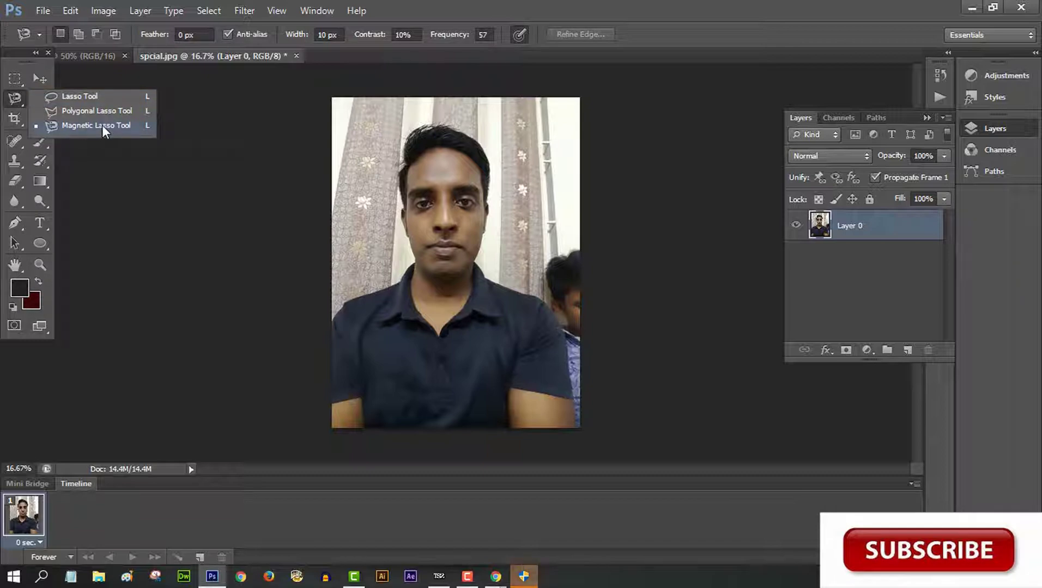
left_click(102, 125)
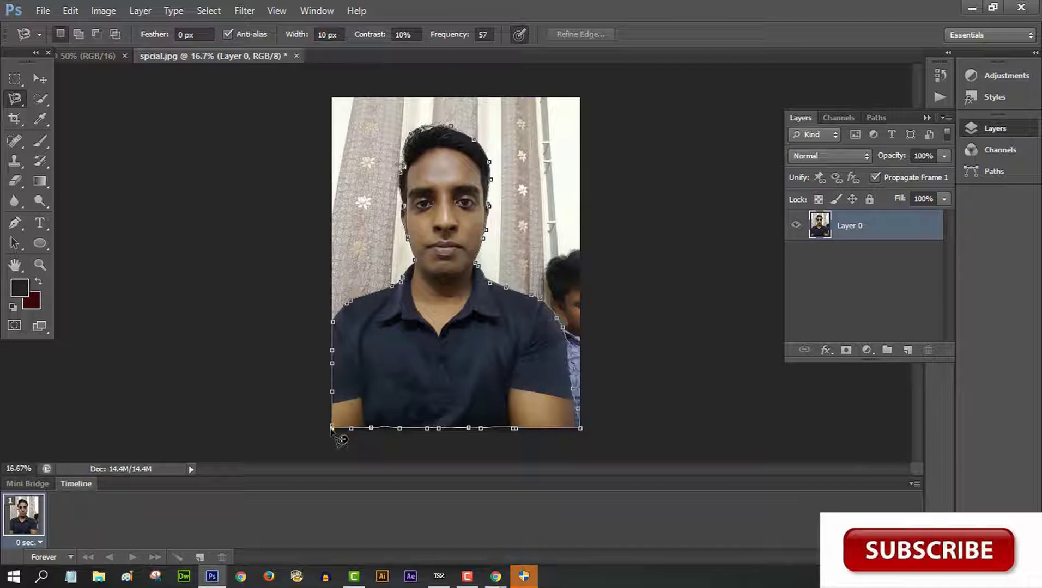
left_click(333, 428)
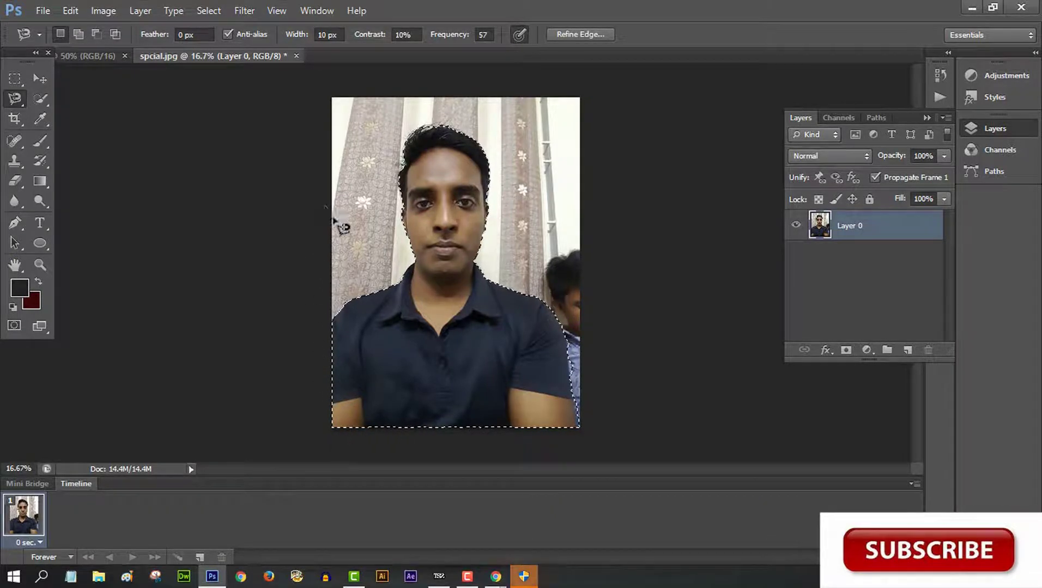
Step: Invert the selection and delete the curtains and second person around the man
right_click(436, 329)
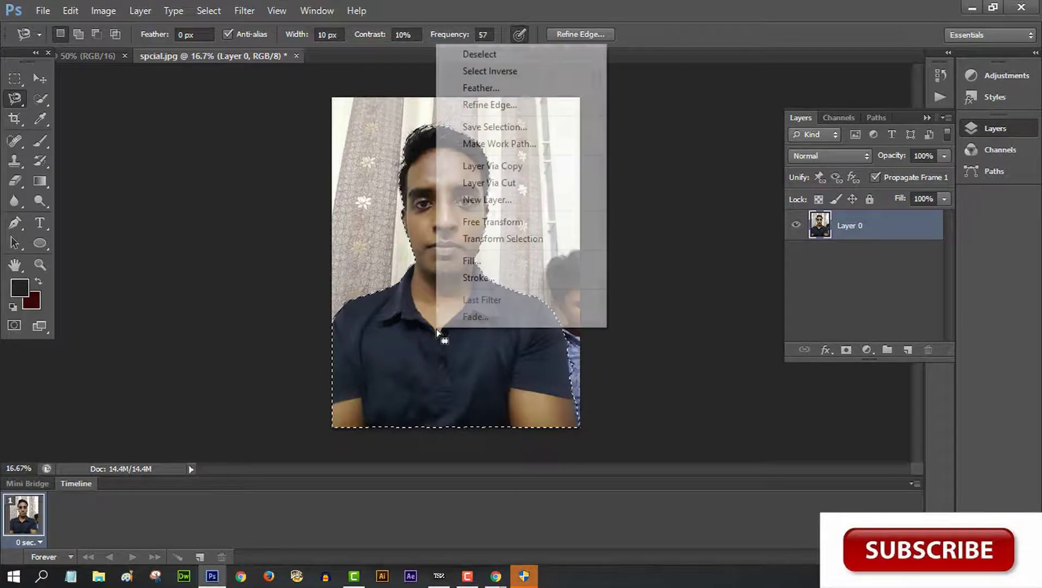
left_click(510, 72)
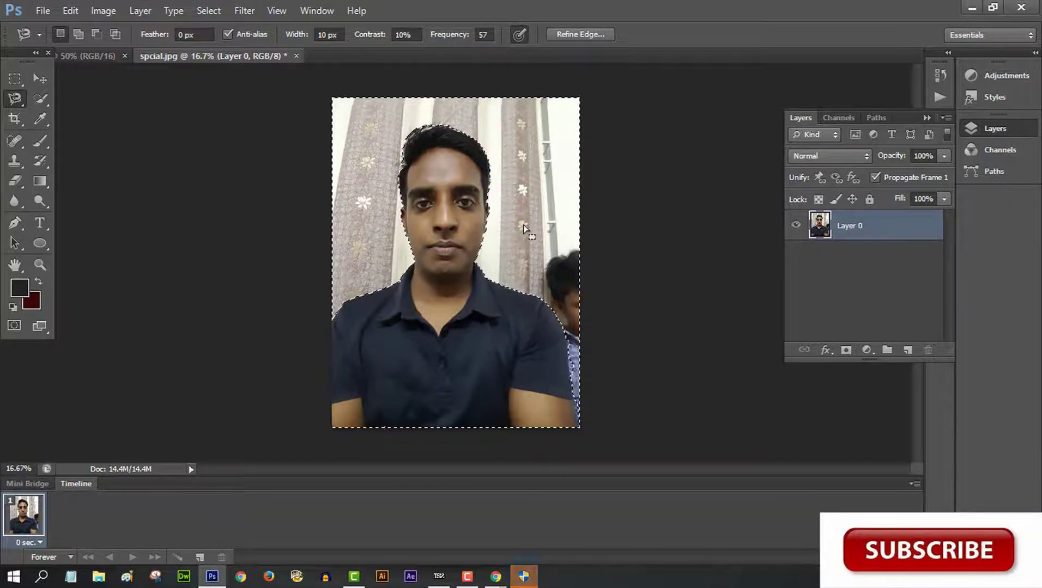
key("Delete")
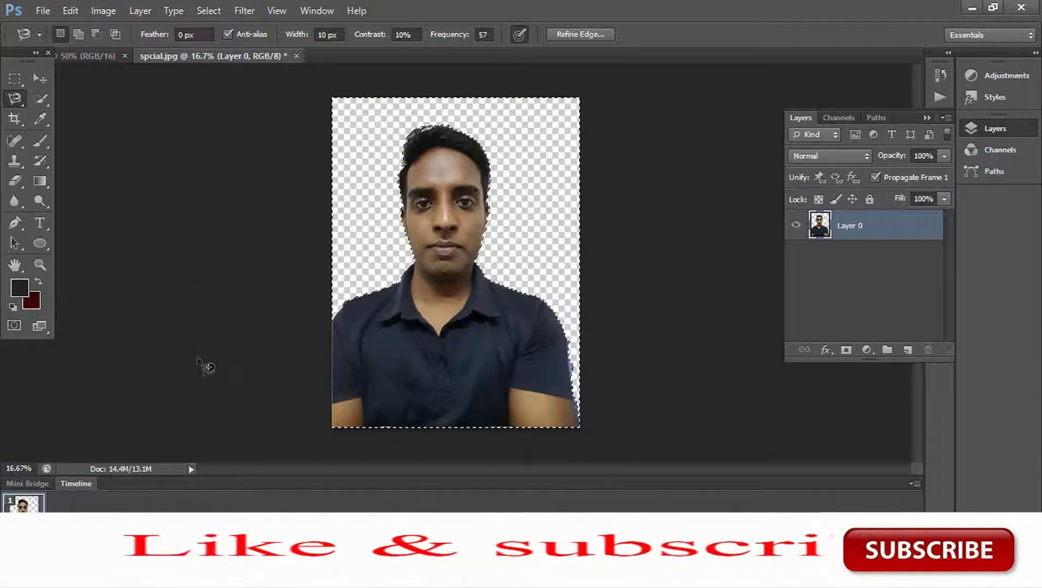
Step: In Chrome's natural image results, filter image size to larger than 4 MP
mouse_move(353, 577)
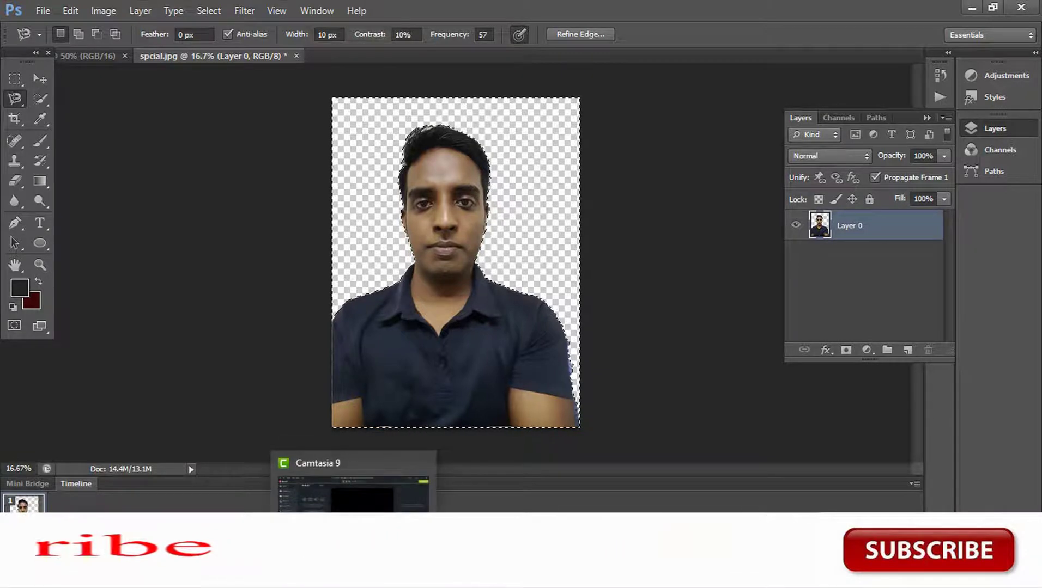
left_click(494, 577)
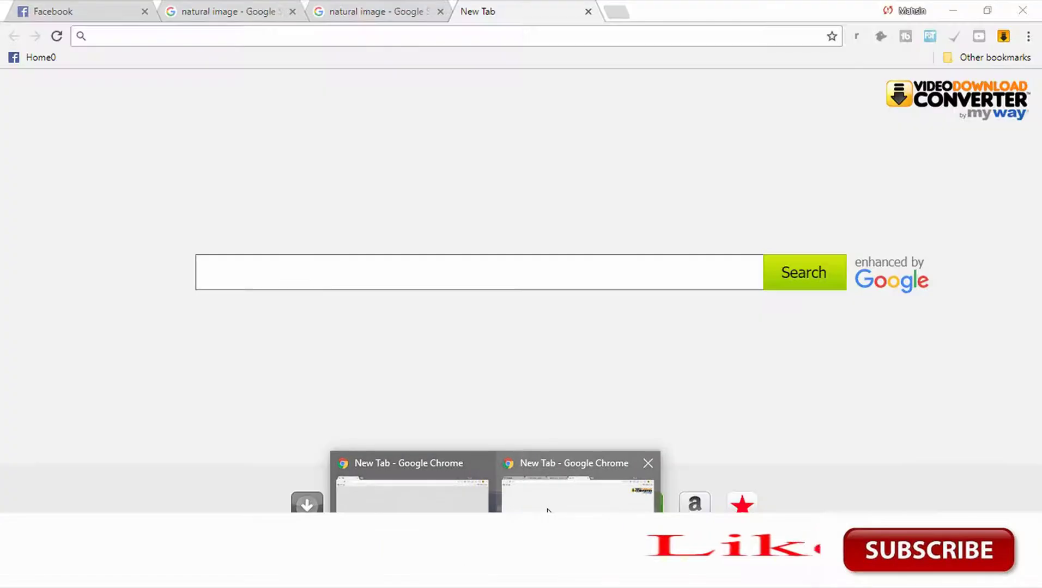
left_click(578, 485)
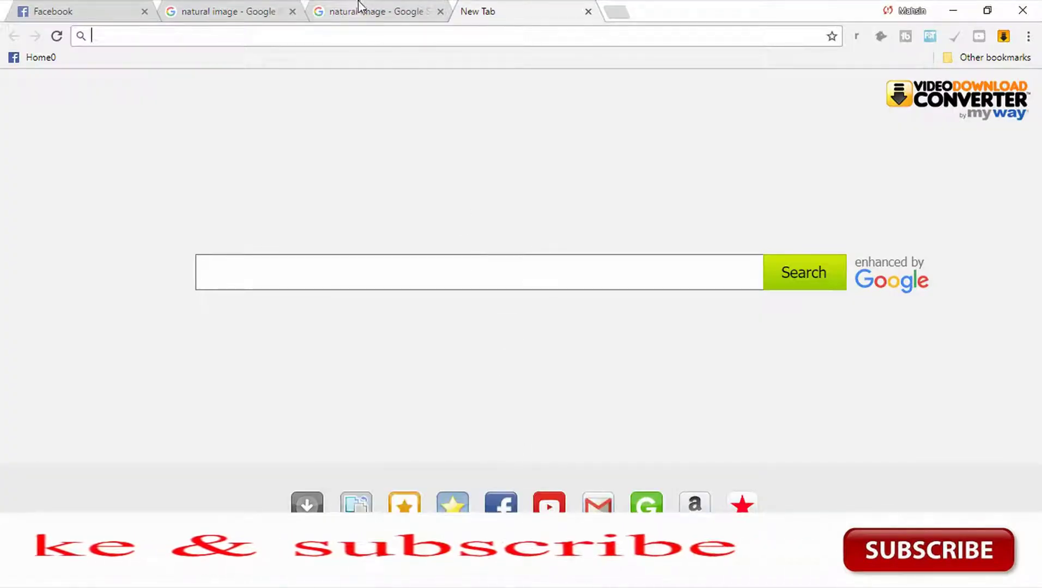
left_click(246, 7)
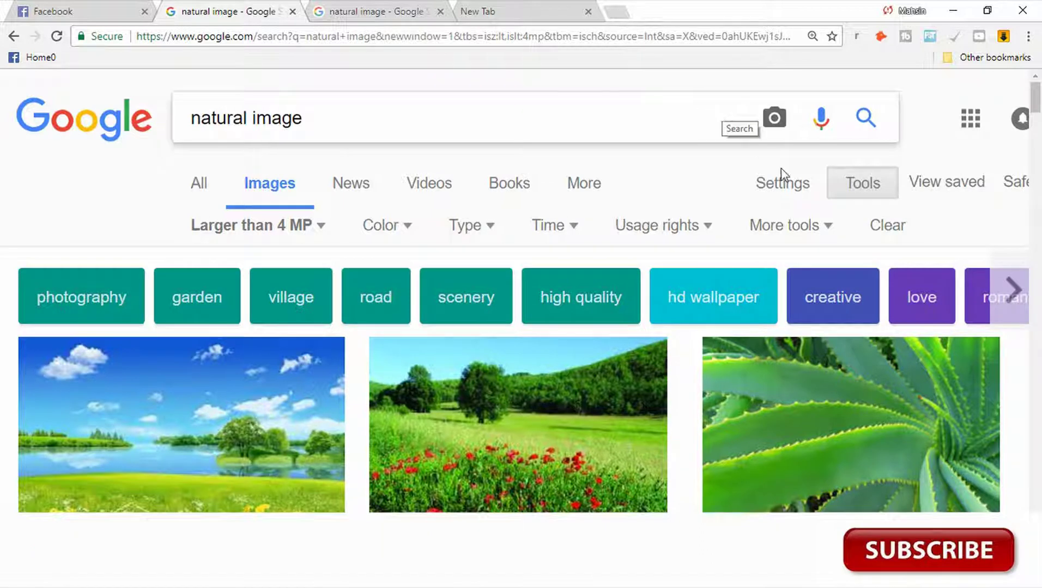
left_click(858, 198)
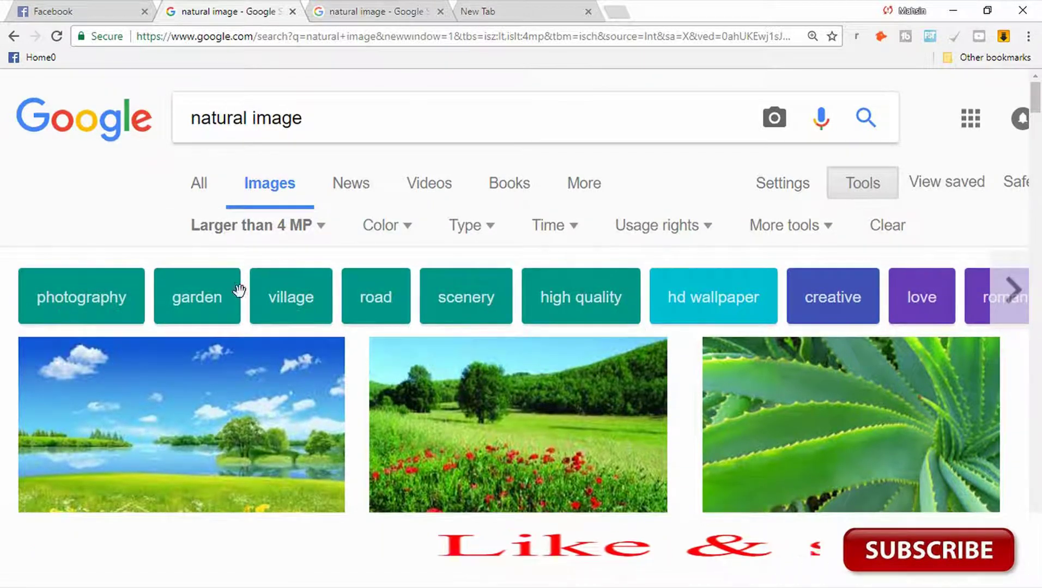
left_click(263, 228)
mouse_move(265, 409)
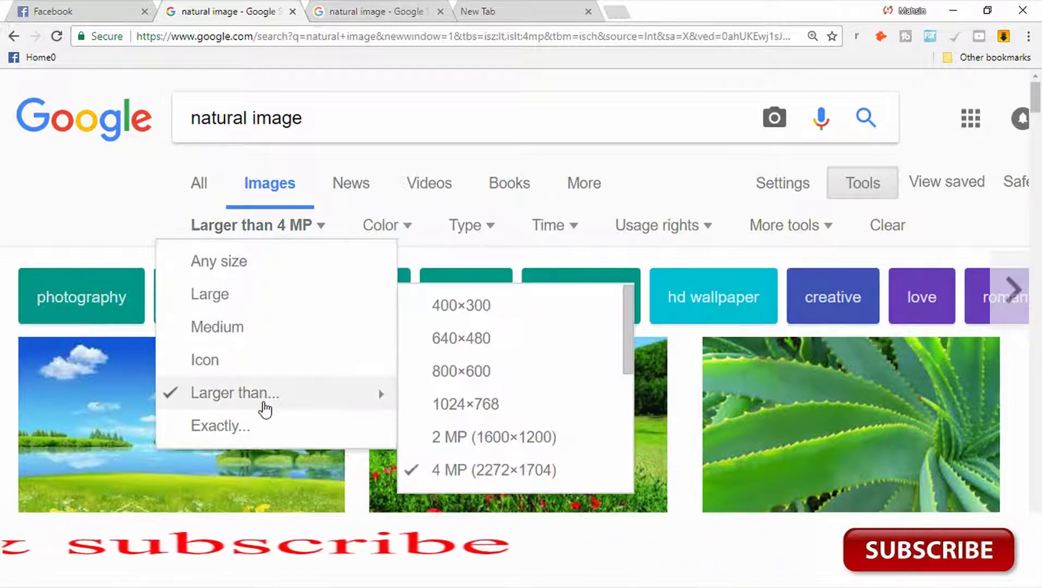
left_click(507, 474)
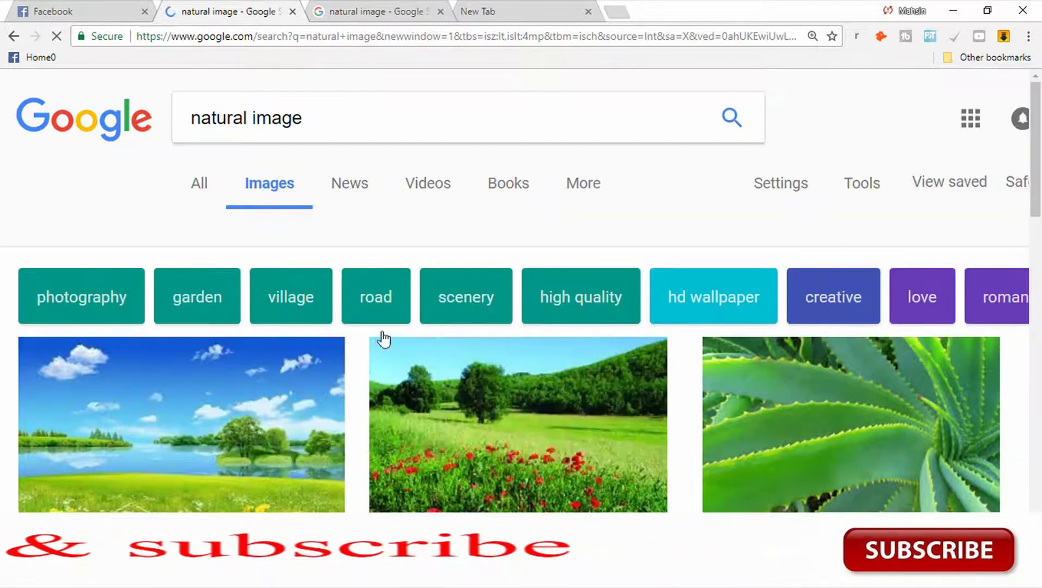
Step: Preview the canyon-and-pool photo and save it as images (2).jpg
scroll(535, 414, "down", 15)
scroll(406, 390, "down", 15)
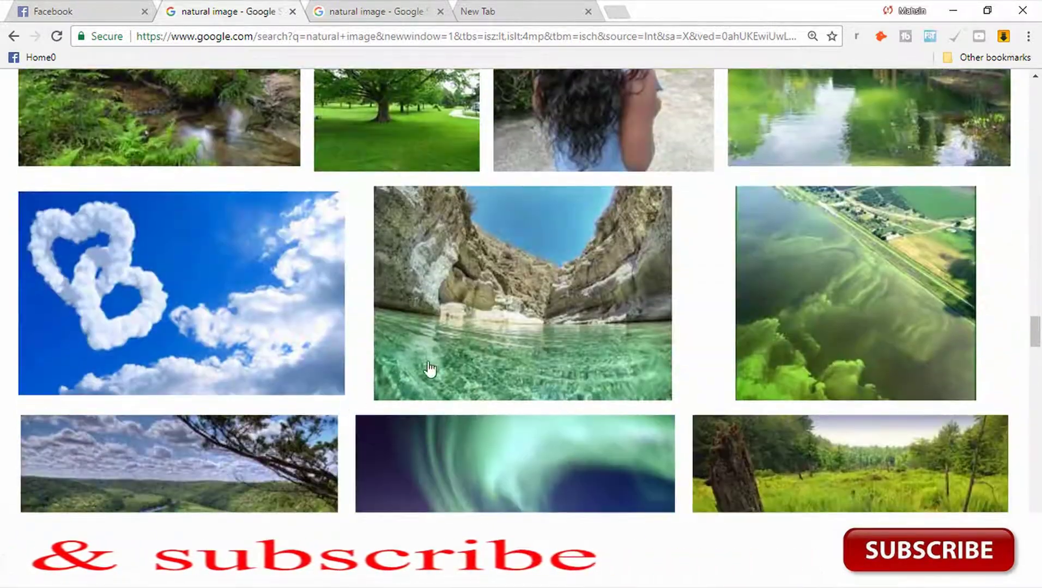
scroll(414, 376, "down", 15)
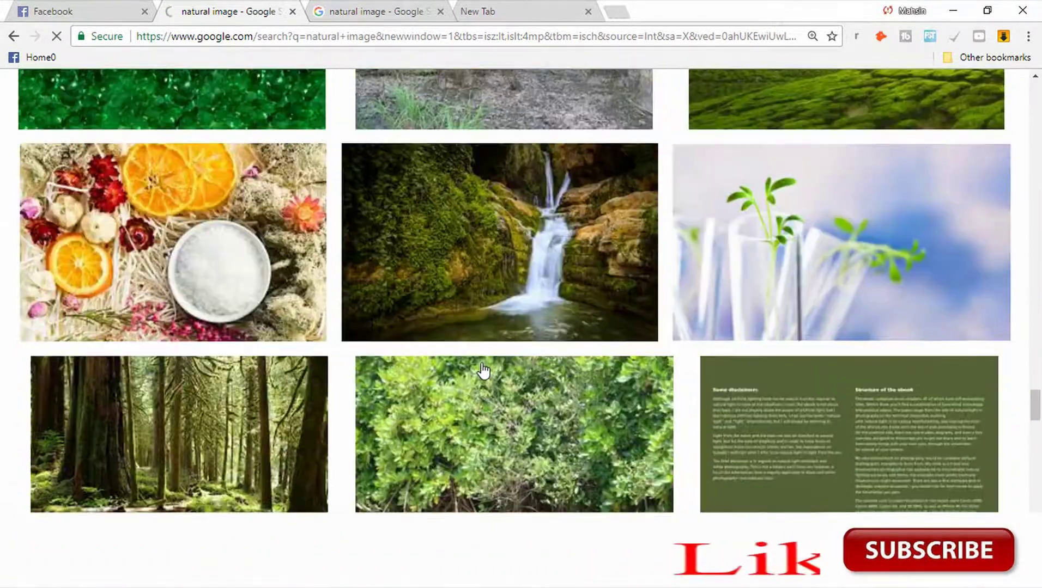
scroll(483, 370, "up", 10)
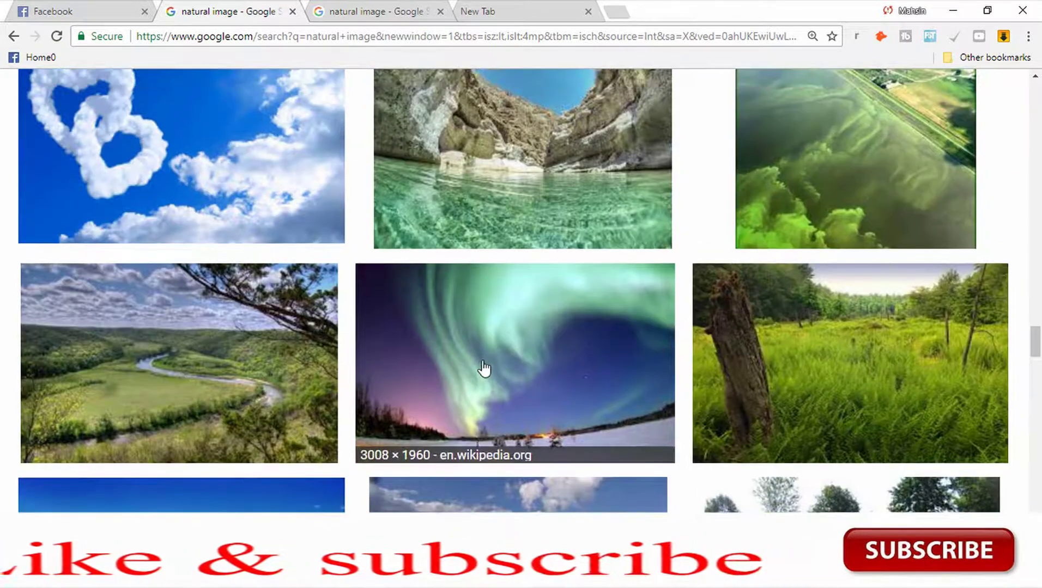
scroll(484, 369, "up", 7)
scroll(482, 354, "down", 6)
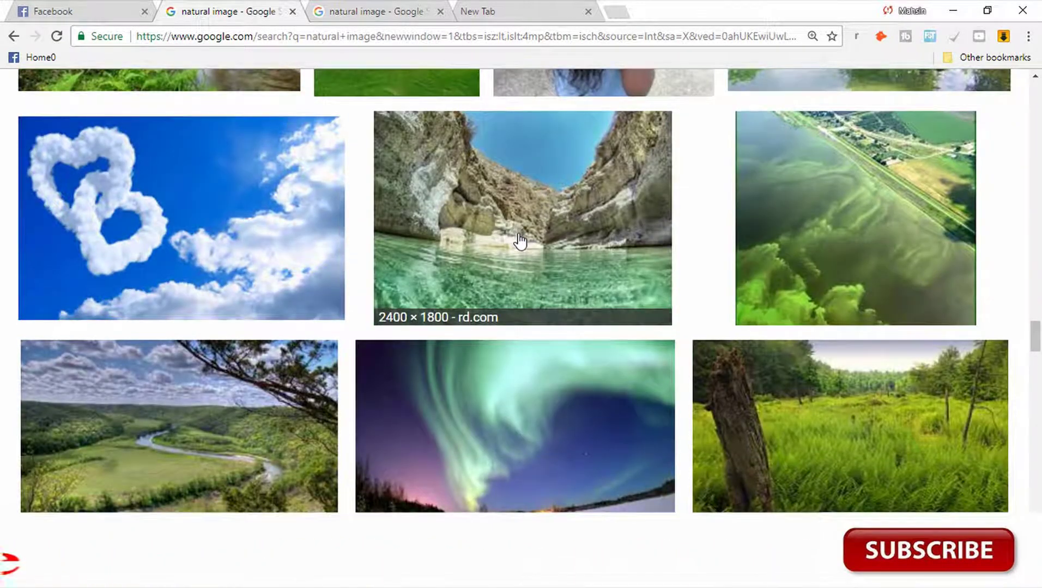
left_click(517, 256)
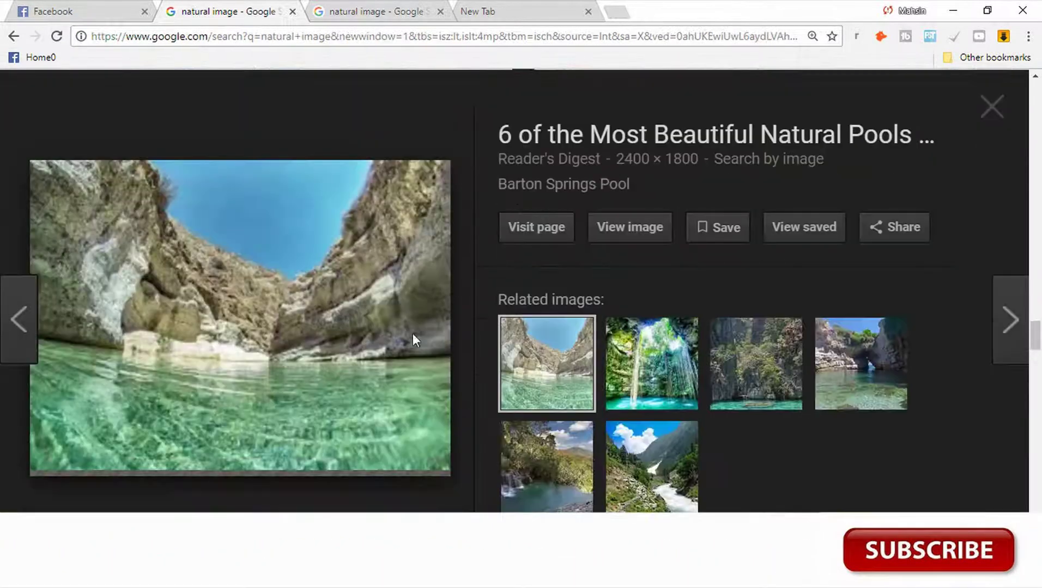
right_click(201, 294)
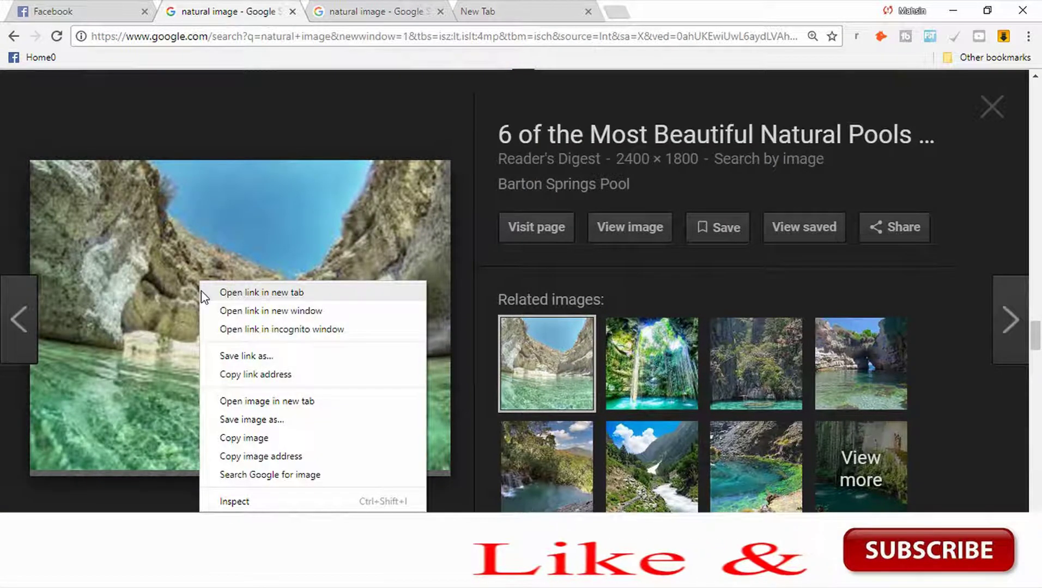
left_click(274, 420)
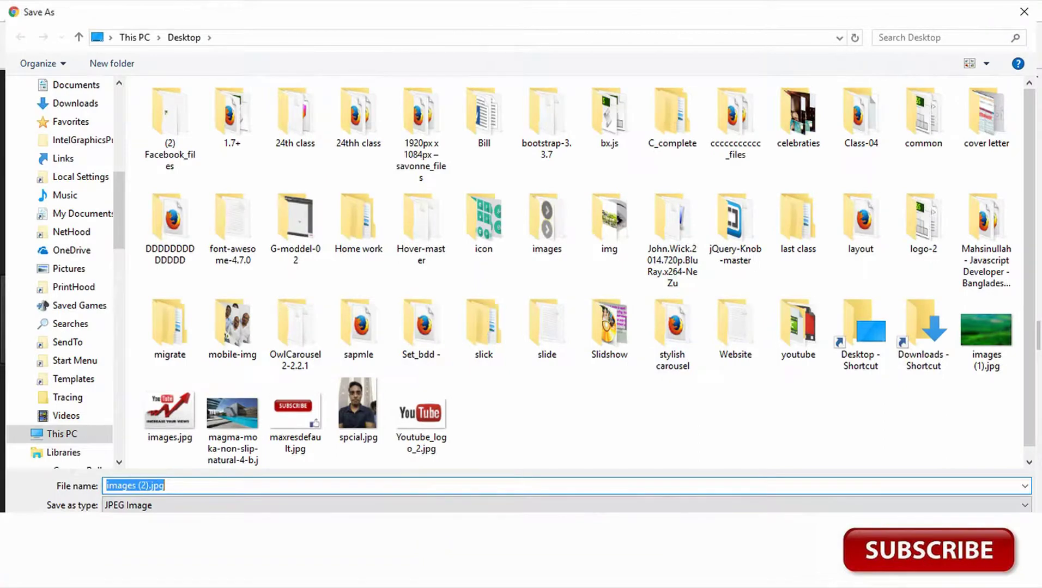
key("Return")
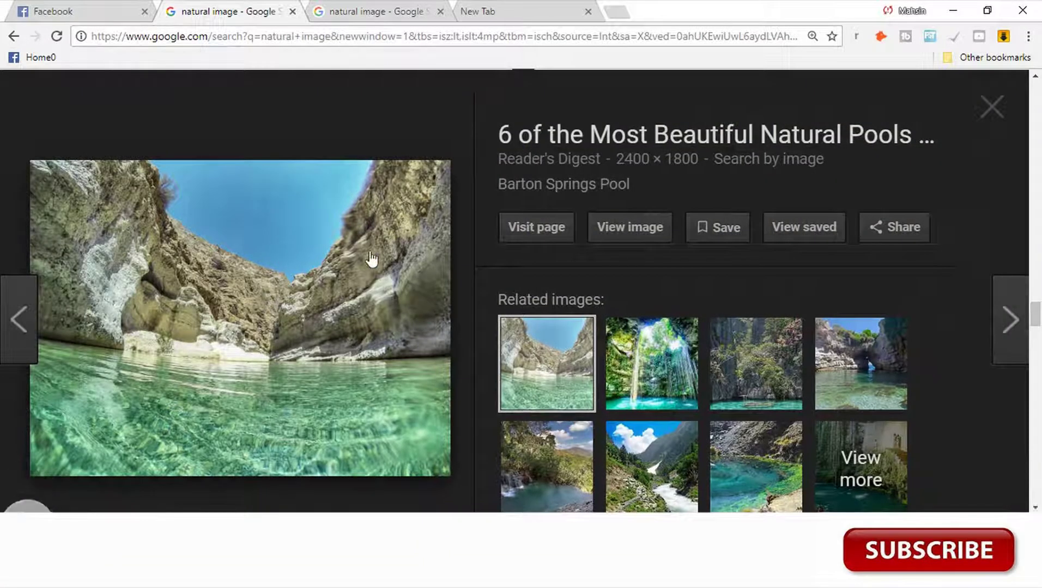
Step: Minimize Chrome and back out of a Save As for the portrait
left_click(954, 10)
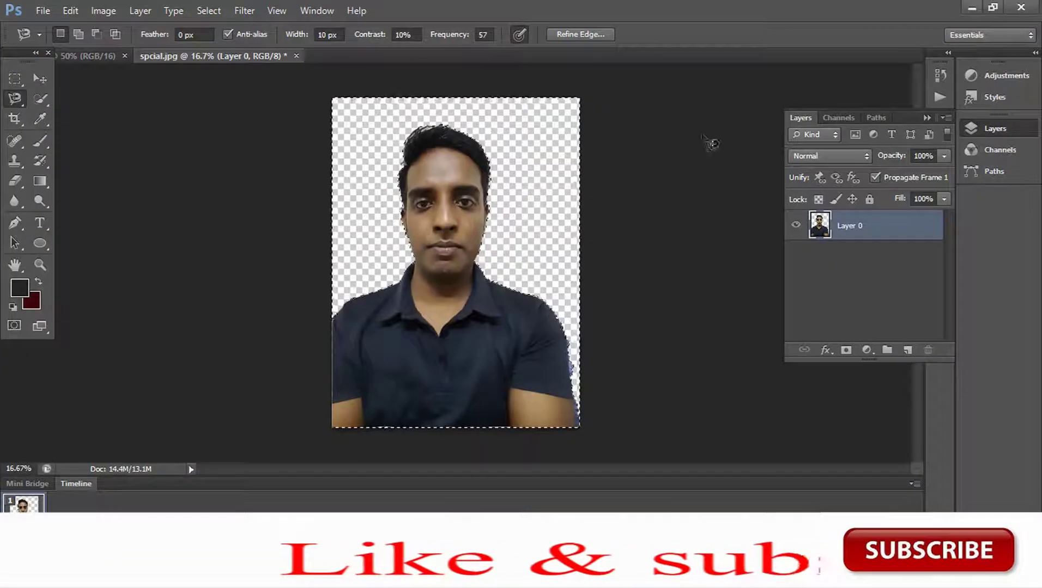
left_click(41, 13)
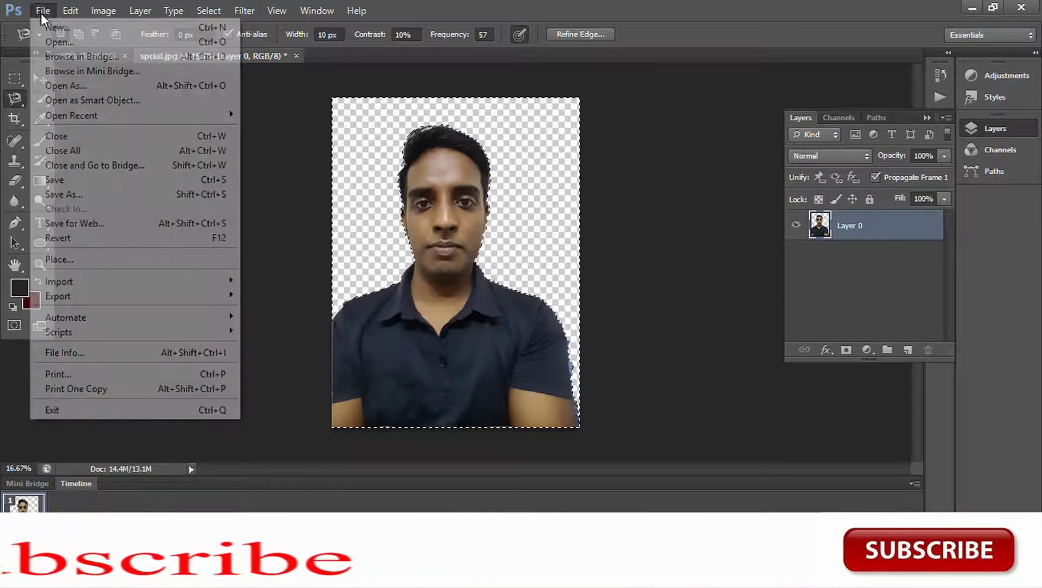
left_click(107, 194)
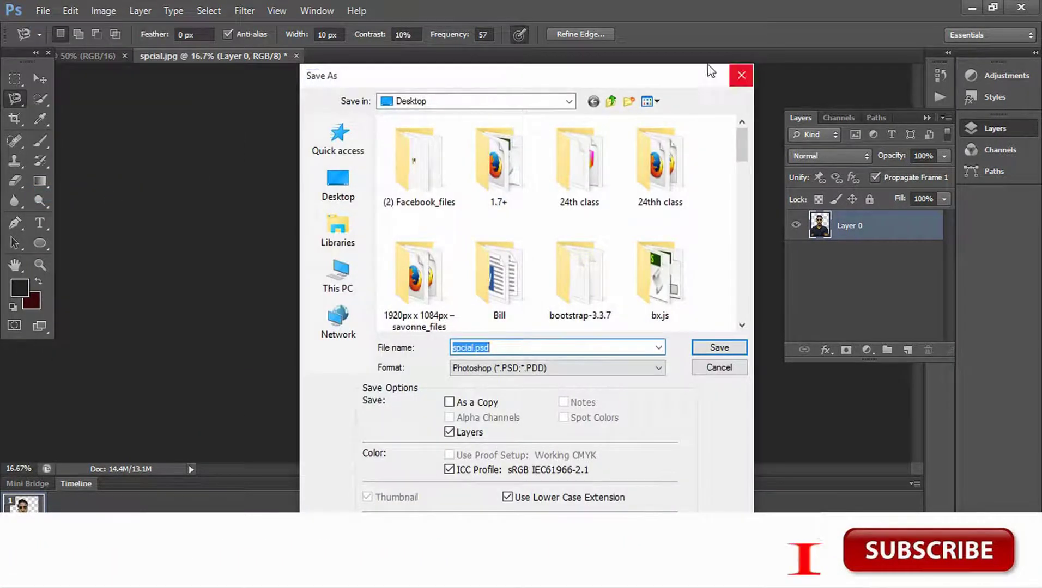
left_click(738, 76)
Step: Open images (2).jpg from the Desktop and zoom in on it
left_click(43, 10)
left_click(52, 41)
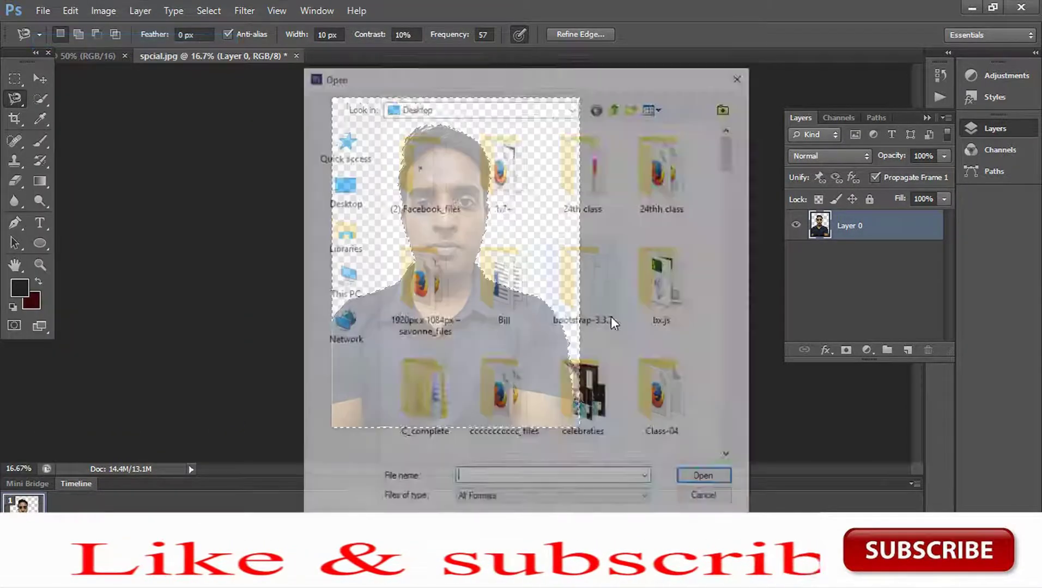
scroll(624, 400, "down", 15)
scroll(618, 397, "up", 3)
scroll(610, 399, "down", 6)
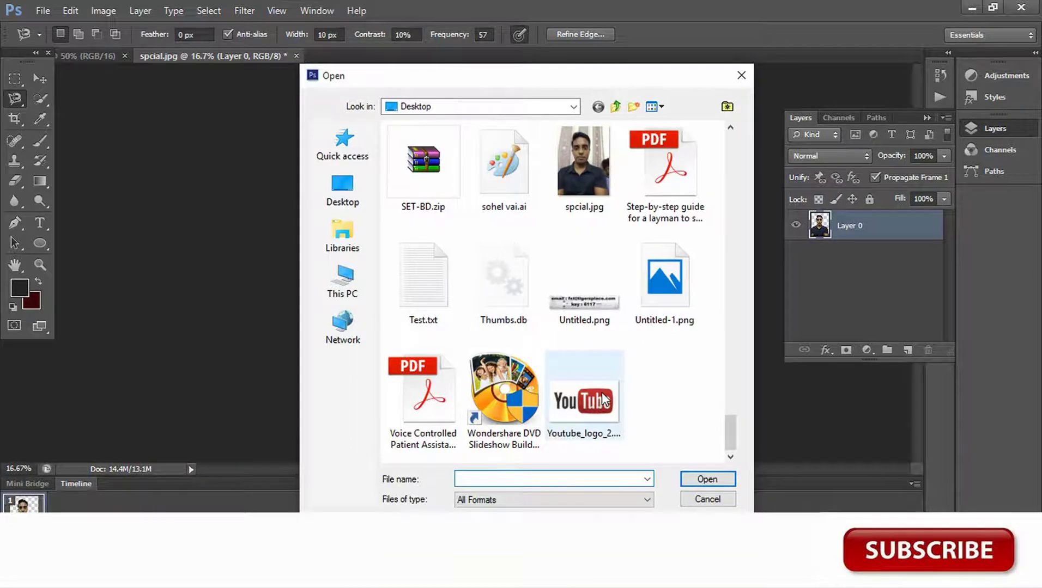
scroll(577, 408, "up", 12)
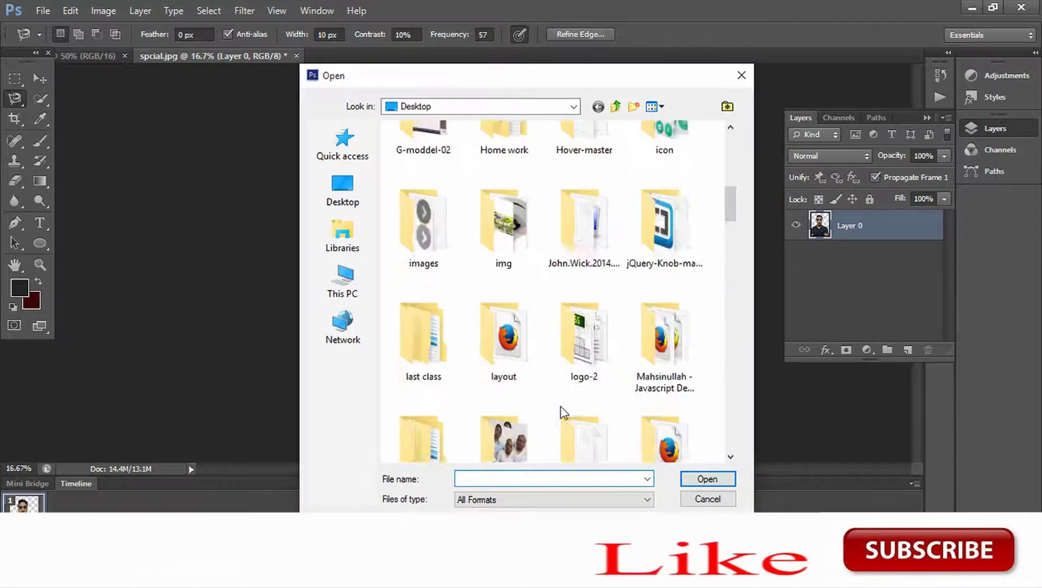
scroll(569, 403, "down", 5)
scroll(564, 414, "down", 10)
scroll(564, 414, "up", 2)
scroll(564, 414, "down", 6)
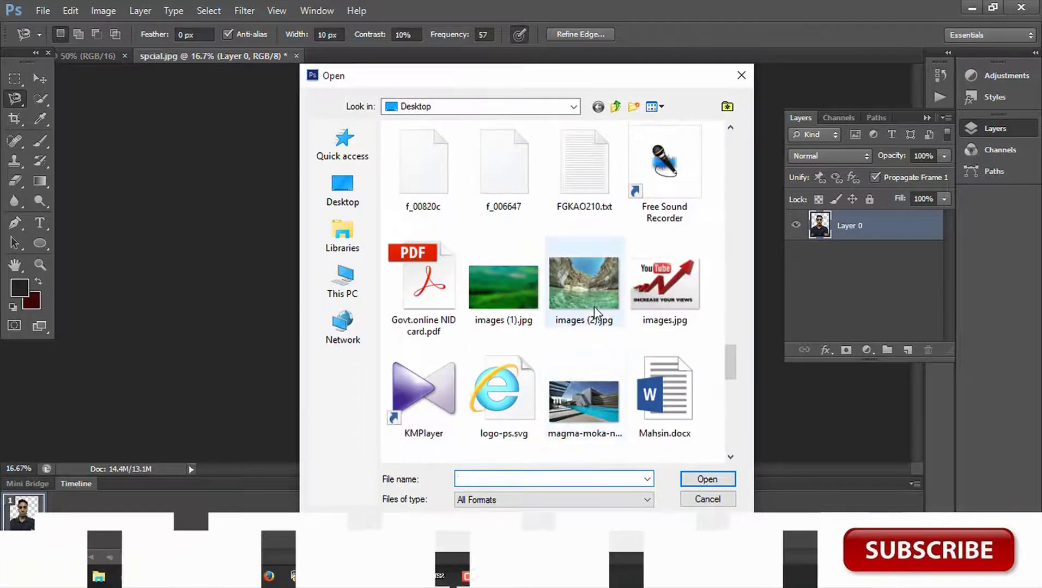
double_click(570, 297)
key("ctrl+plus")
key("ctrl+plus")
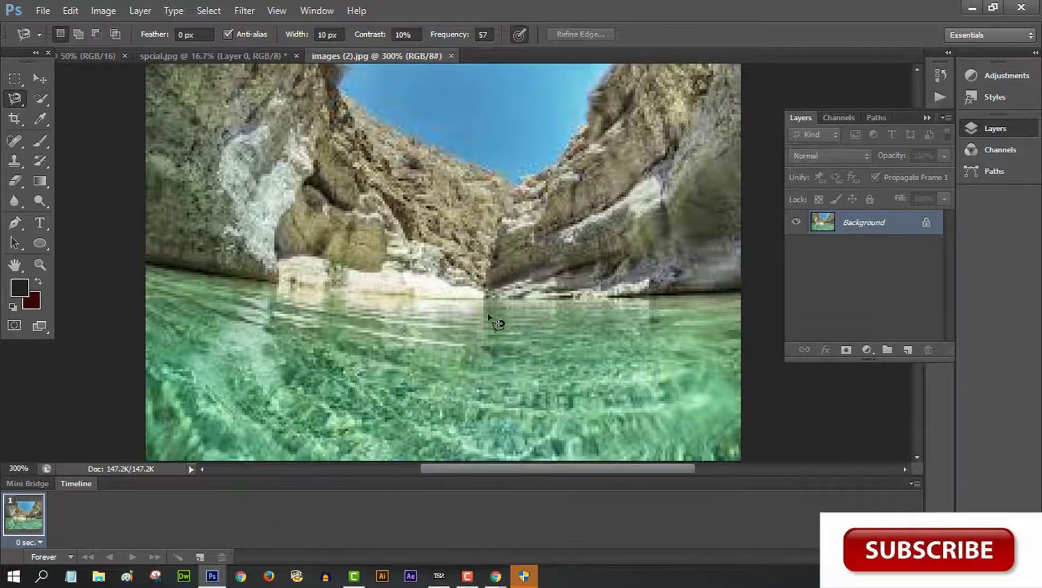
Step: Zoom the canyon photo out to 200% and return to the spcial.jpg document
key("ctrl+minus")
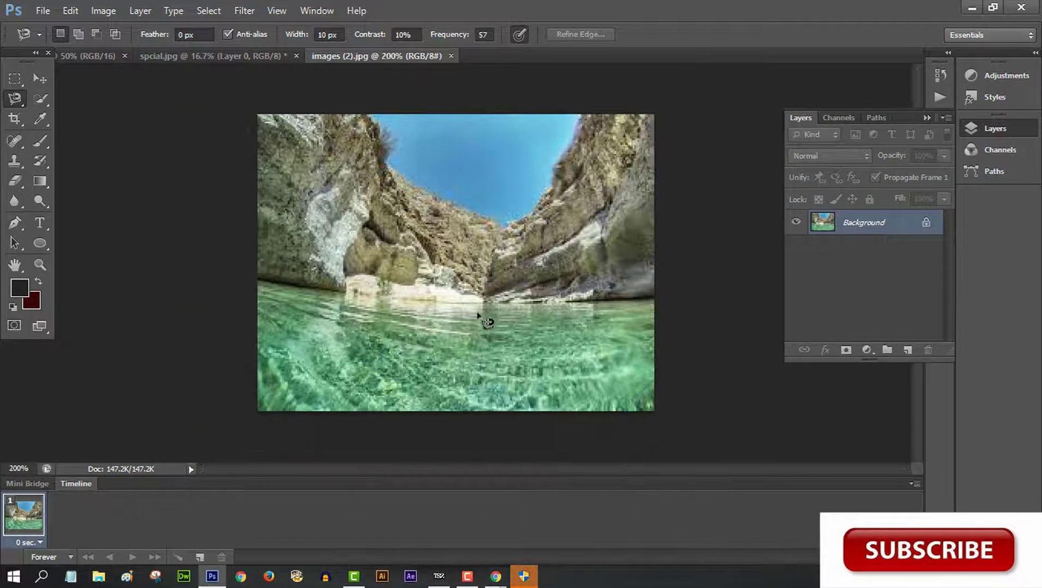
left_click(261, 61)
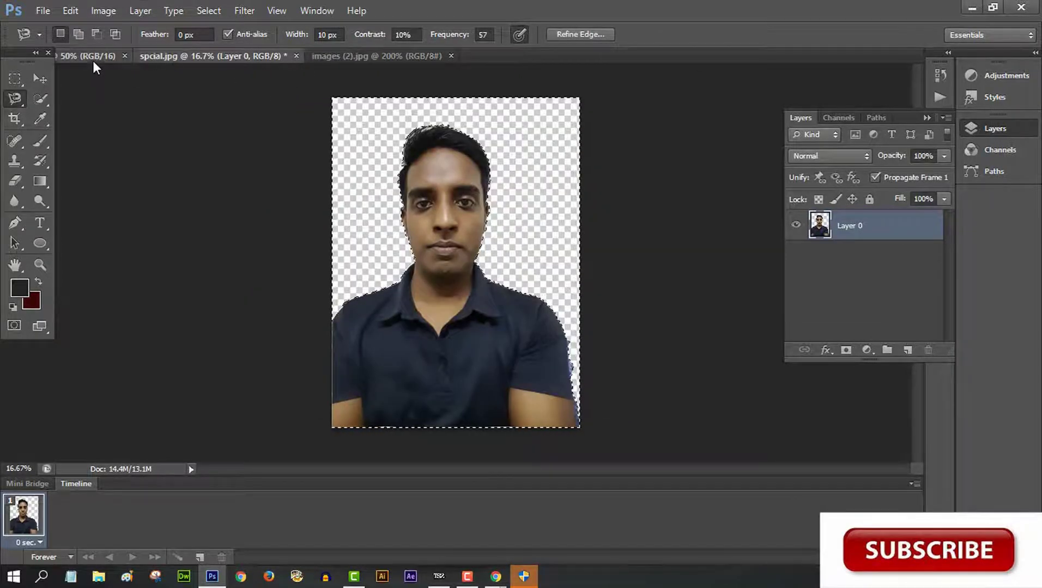
left_click(92, 61)
left_click(191, 59)
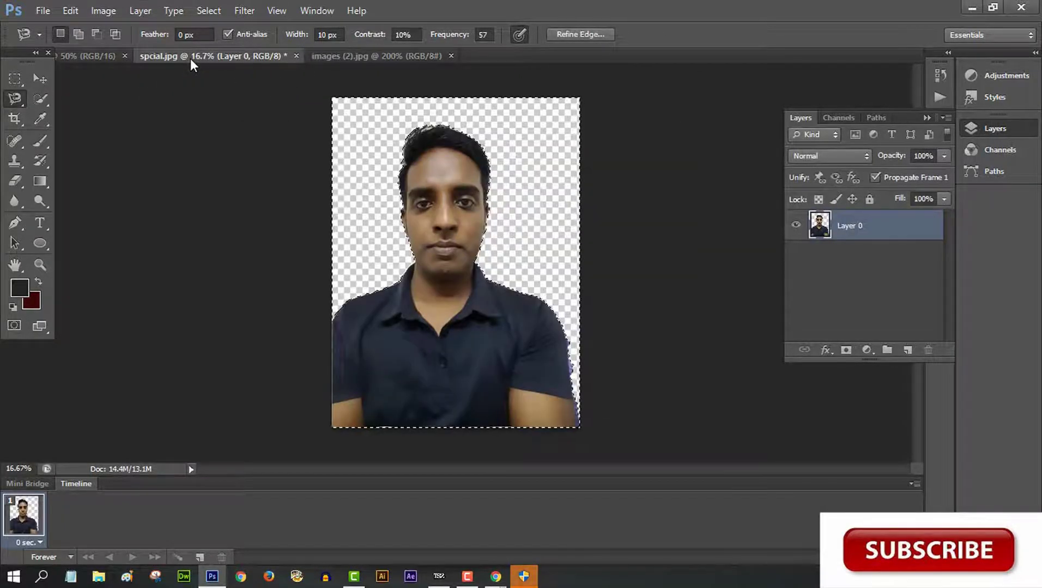
Step: Drag the deselected cut-out man into the white document as Layer 1, accepting the bit-depth warning
left_click_drag(191, 58, 199, 84)
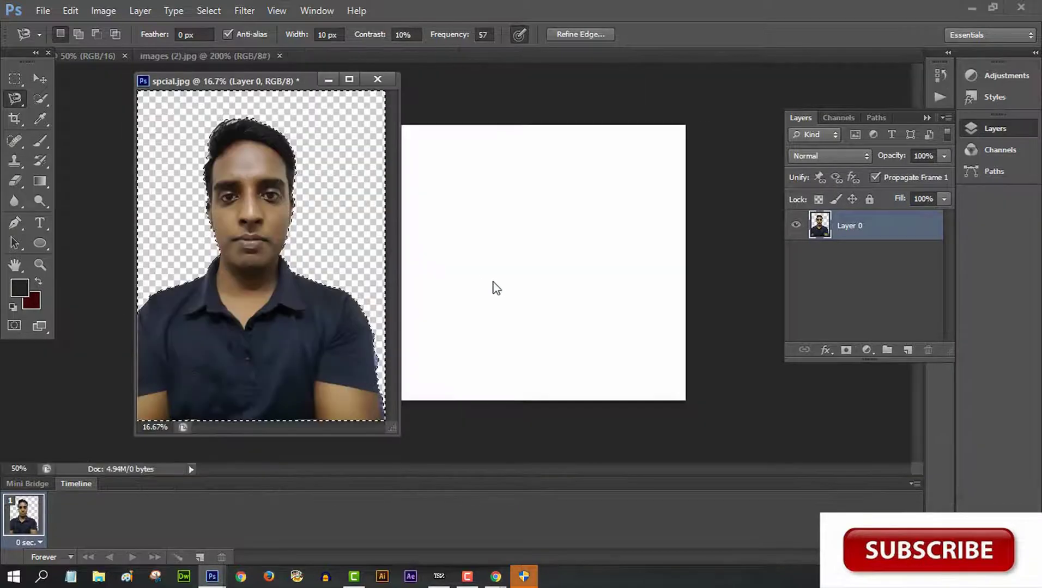
left_click(291, 207)
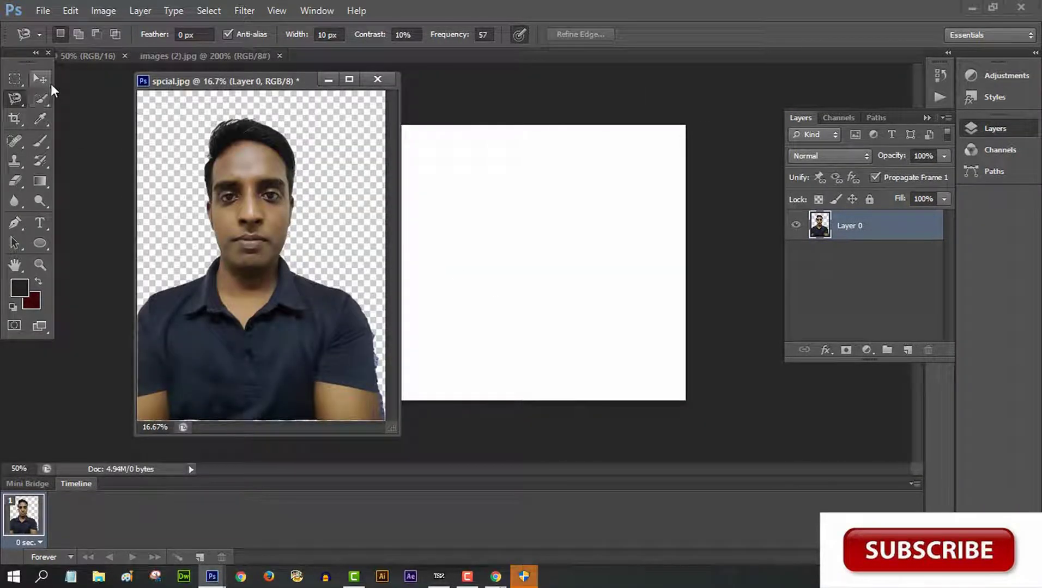
left_click(40, 83)
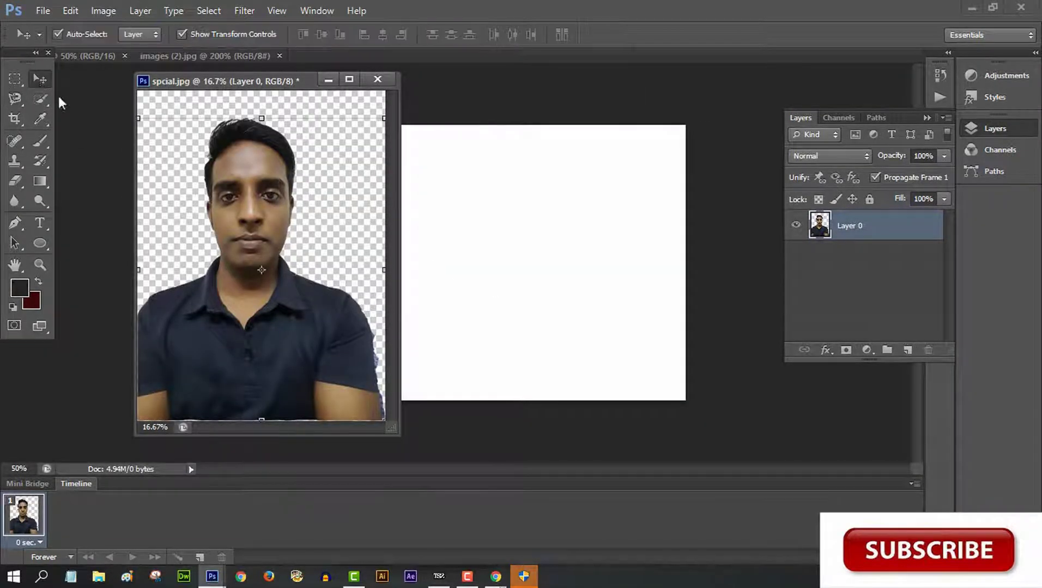
left_click_drag(229, 237, 532, 315)
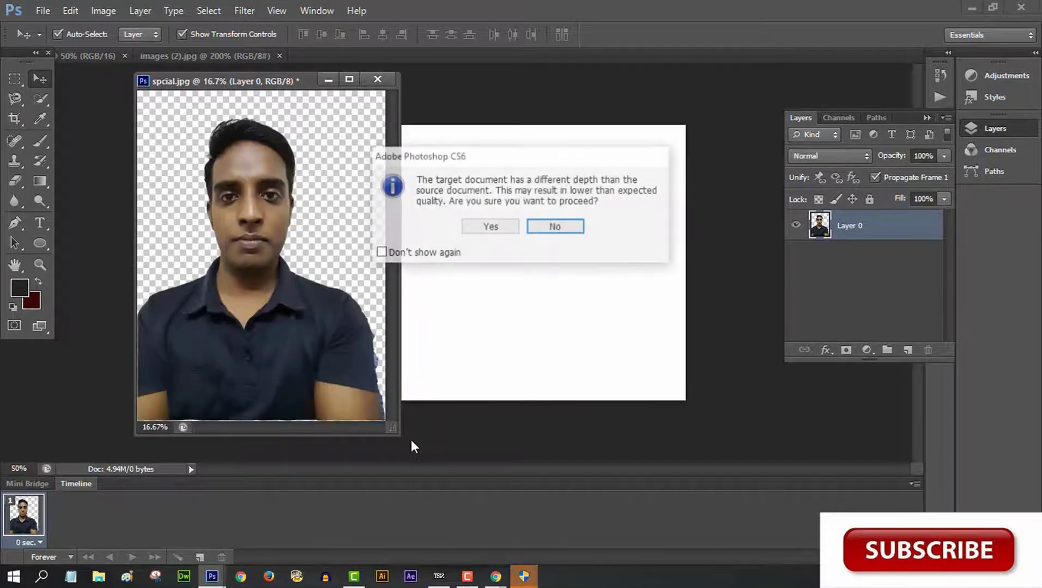
left_click(512, 230)
left_click_drag(256, 86, 462, 64)
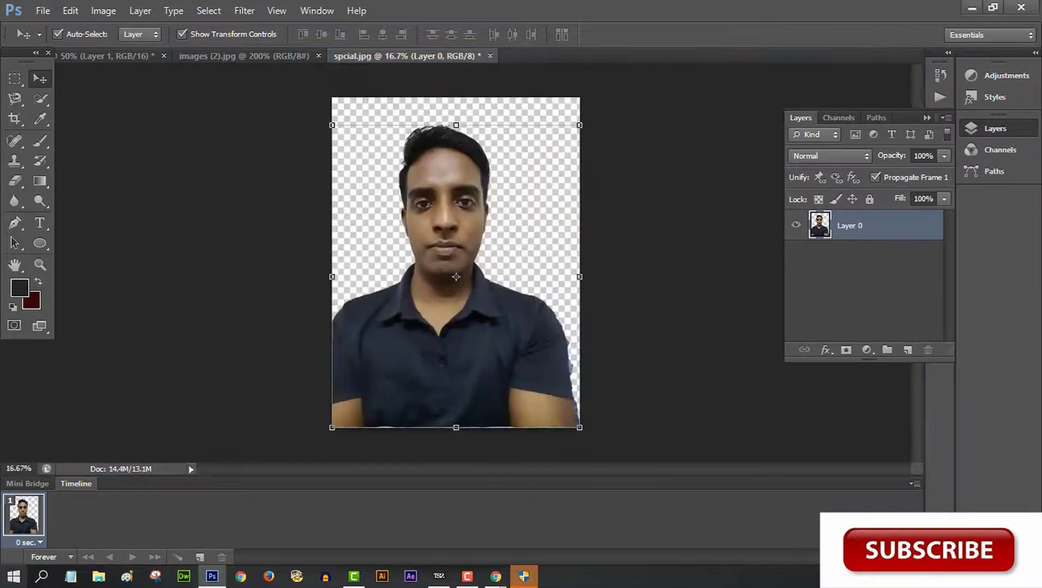
Step: Apply the scaling transform to the man on the white canvas, then show images (2).jpg
left_click(131, 55)
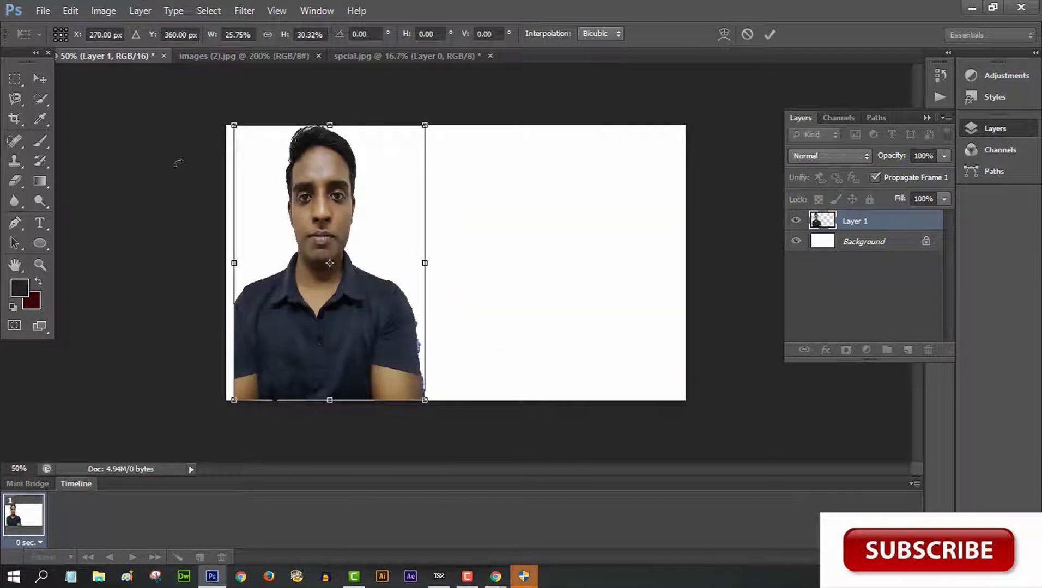
left_click(42, 79)
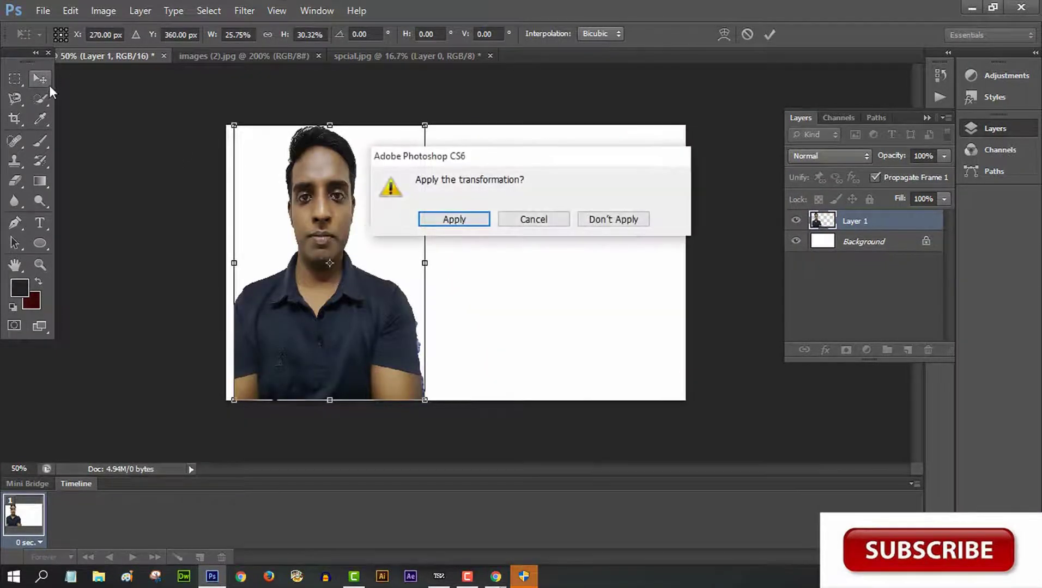
left_click(459, 221)
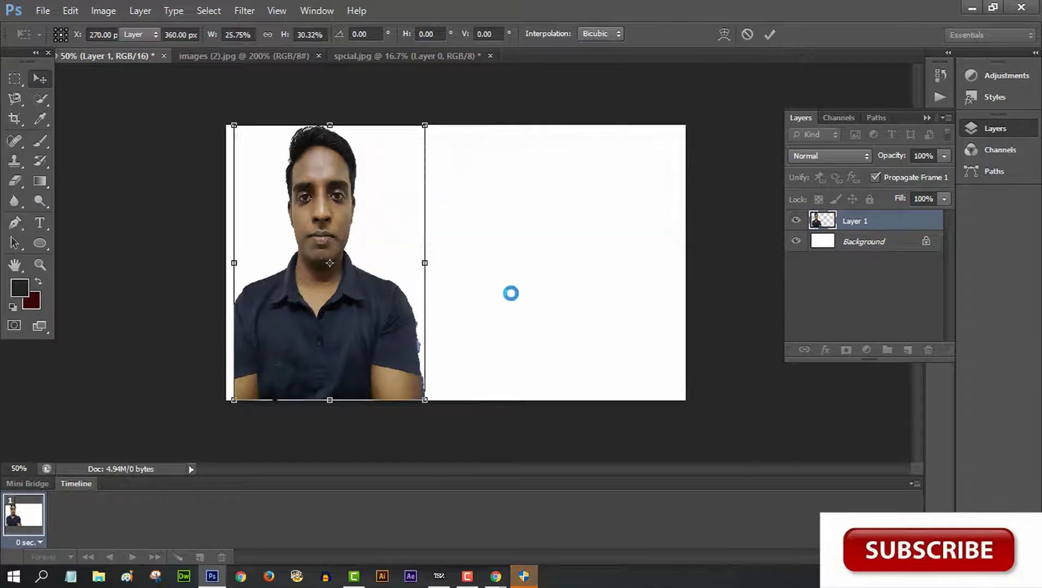
left_click(111, 233)
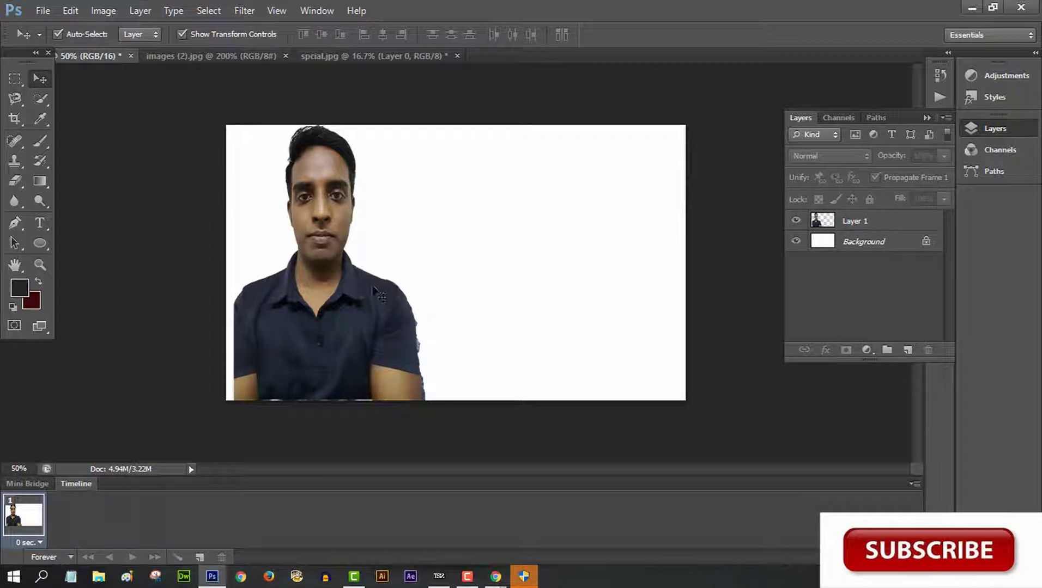
left_click(226, 57)
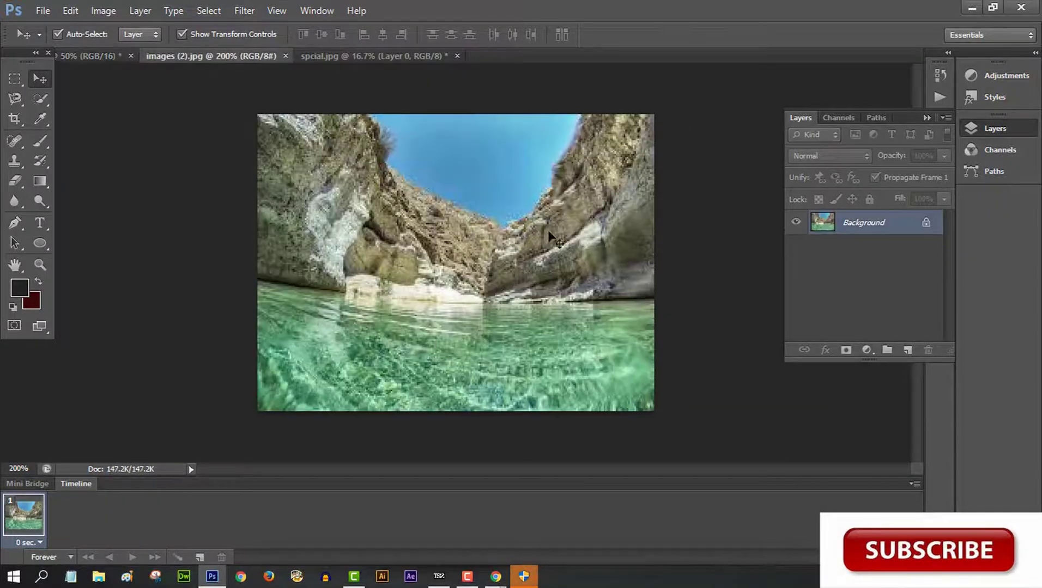